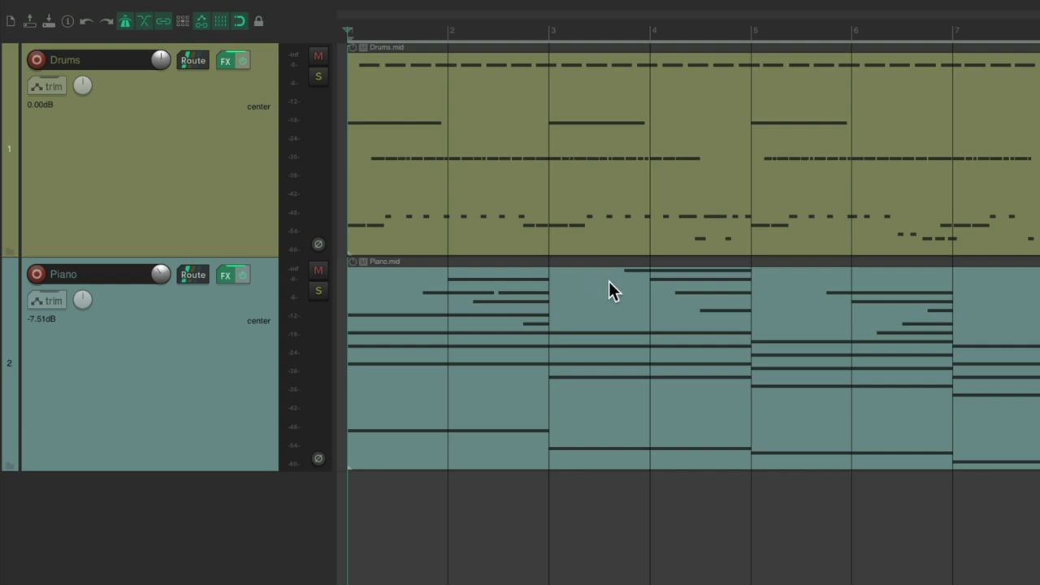
Step: Play back the Piano part in the MIDI editor, then bring up the Drums part with named drum lanes
{"action": "double_click", "coordinate": [610, 284]}
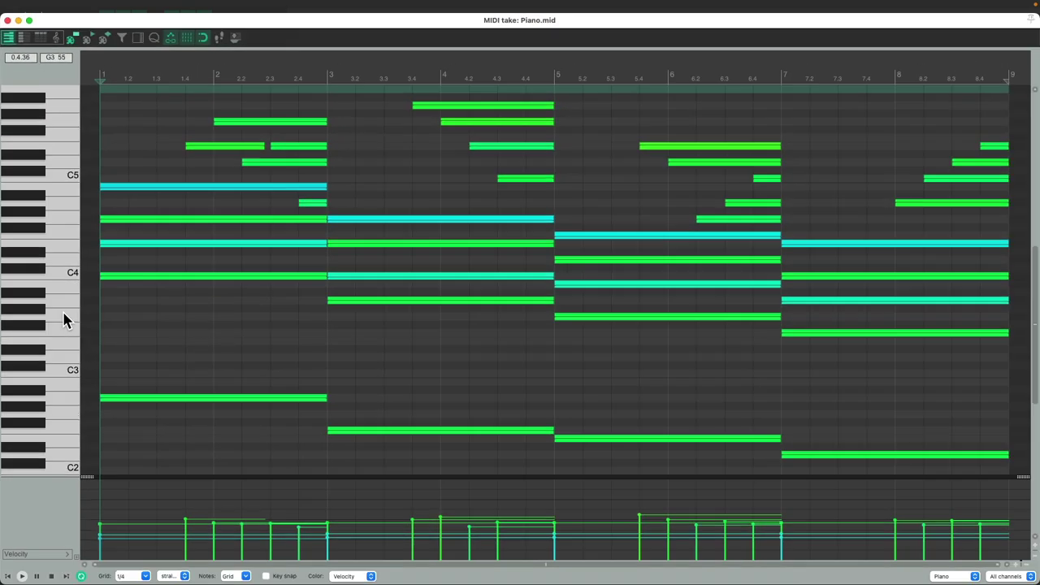
{"action": "key", "text": "space"}
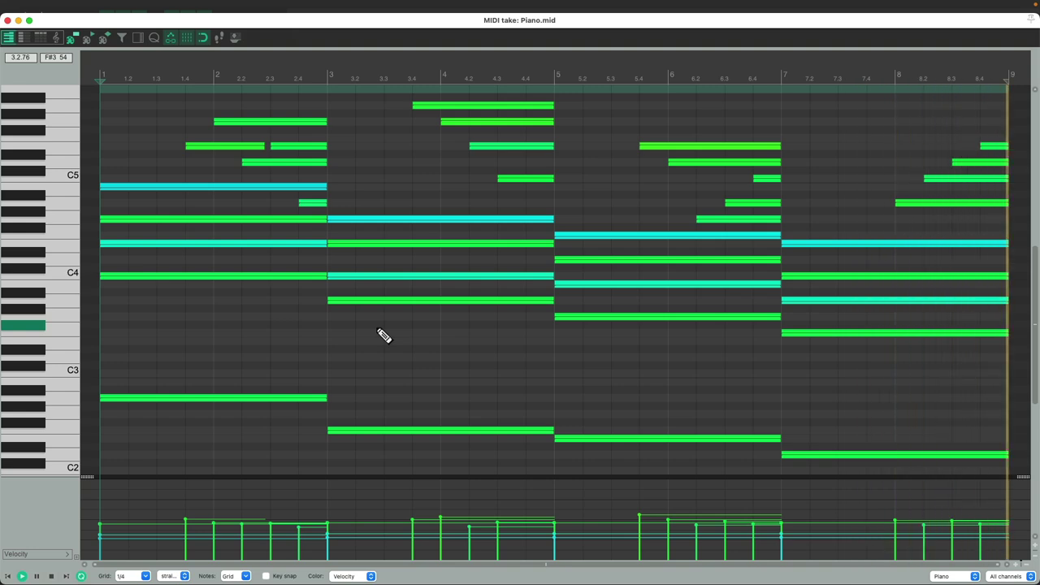
{"action": "key", "text": "space"}
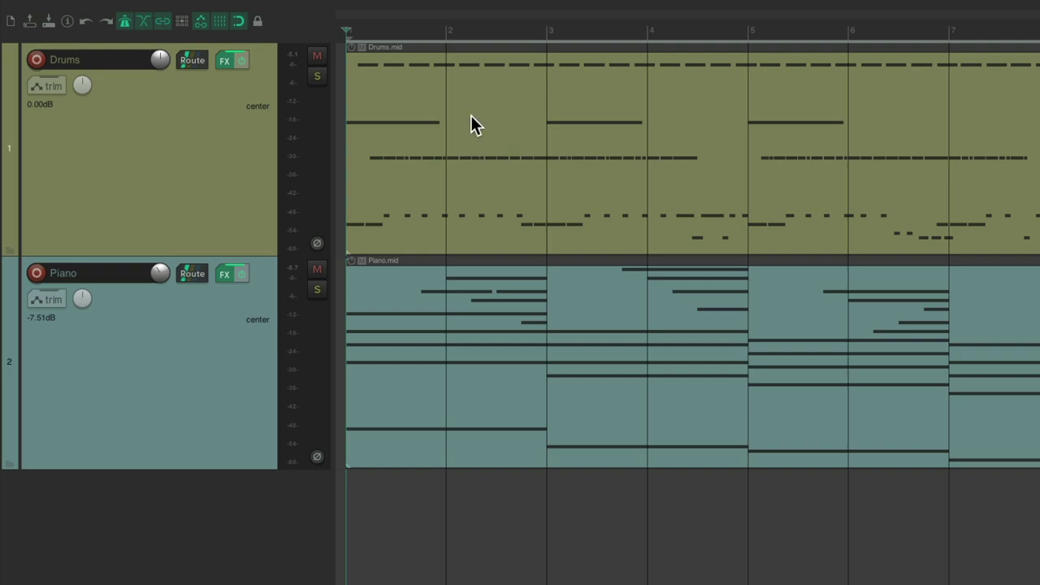
{"action": "double_click", "coordinate": [471, 117]}
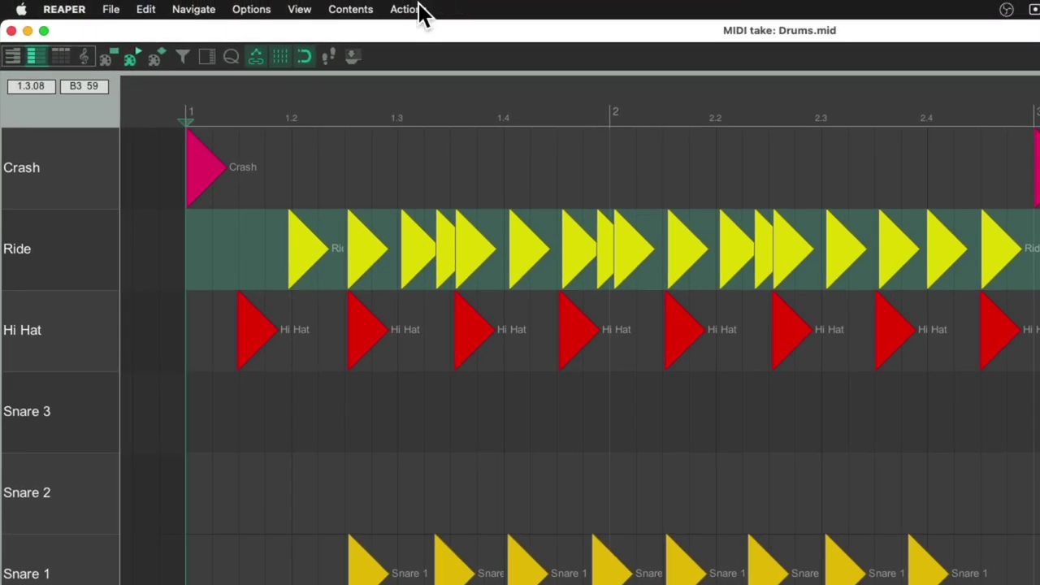
Step: List the MIDI Editor actions filtered by 'mode', select Mode: Drum Map and start a new action
{"action": "left_click", "coordinate": [423, 10]}
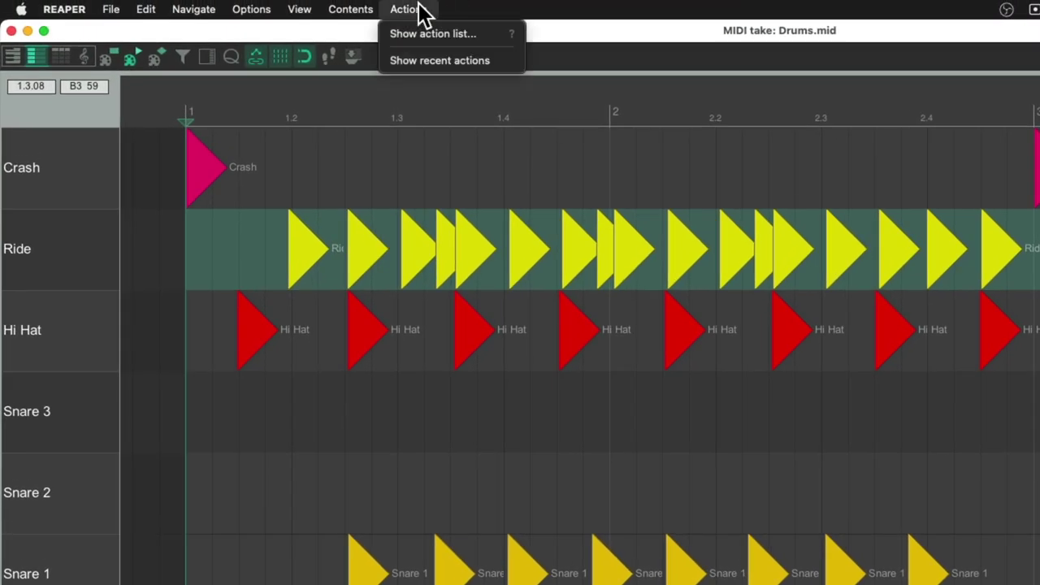
{"action": "left_click", "coordinate": [386, 36]}
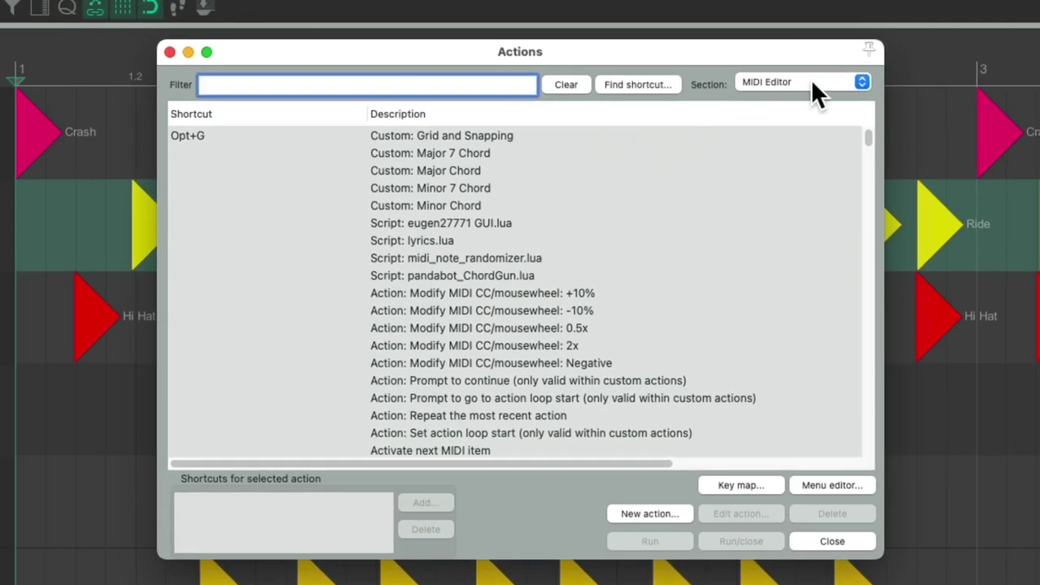
{"action": "left_click", "coordinate": [810, 81]}
{"action": "left_click", "coordinate": [811, 83]}
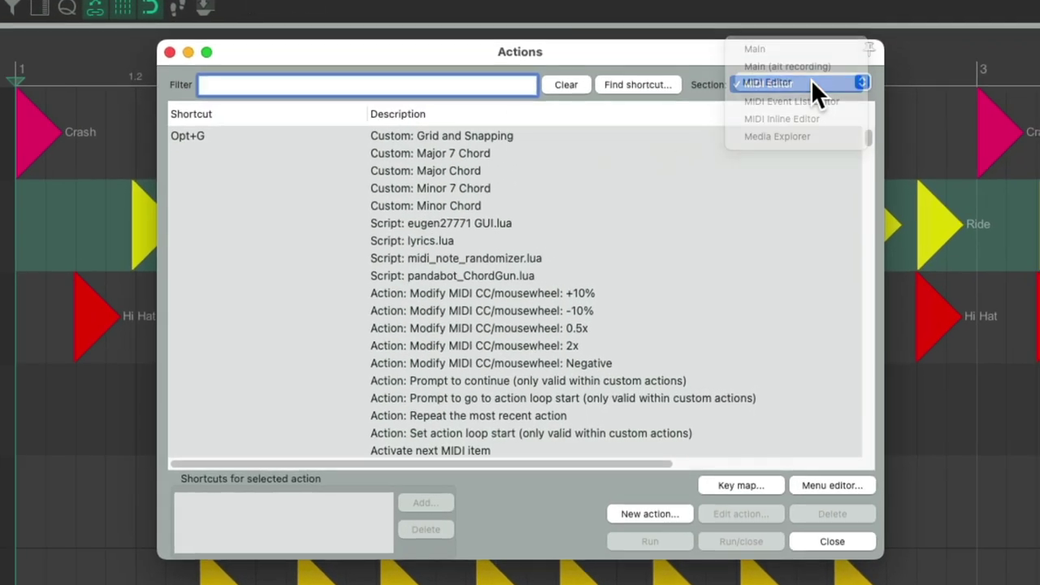
{"action": "type", "text": "mode"}
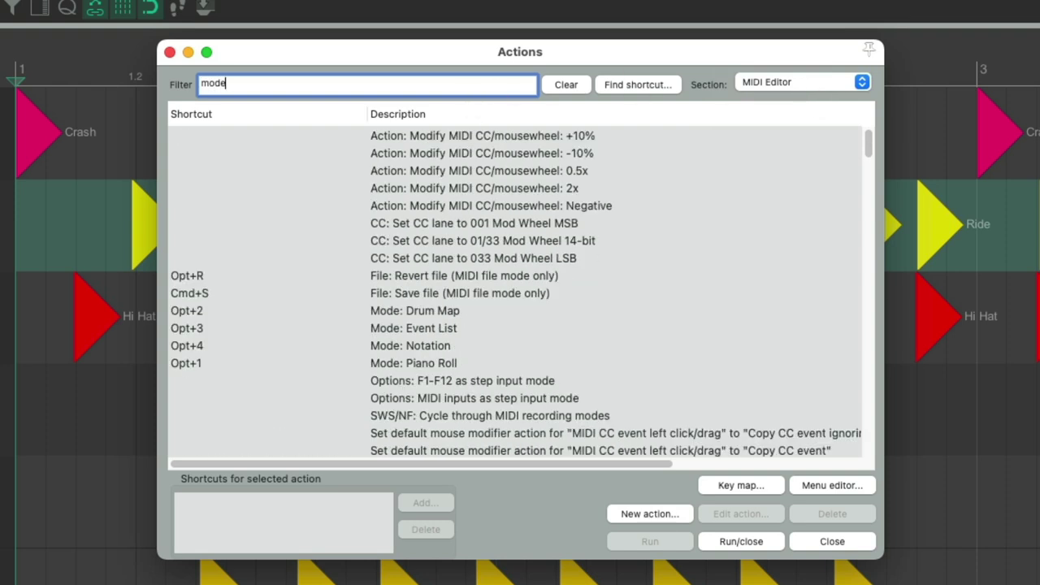
{"action": "left_click", "coordinate": [485, 171]}
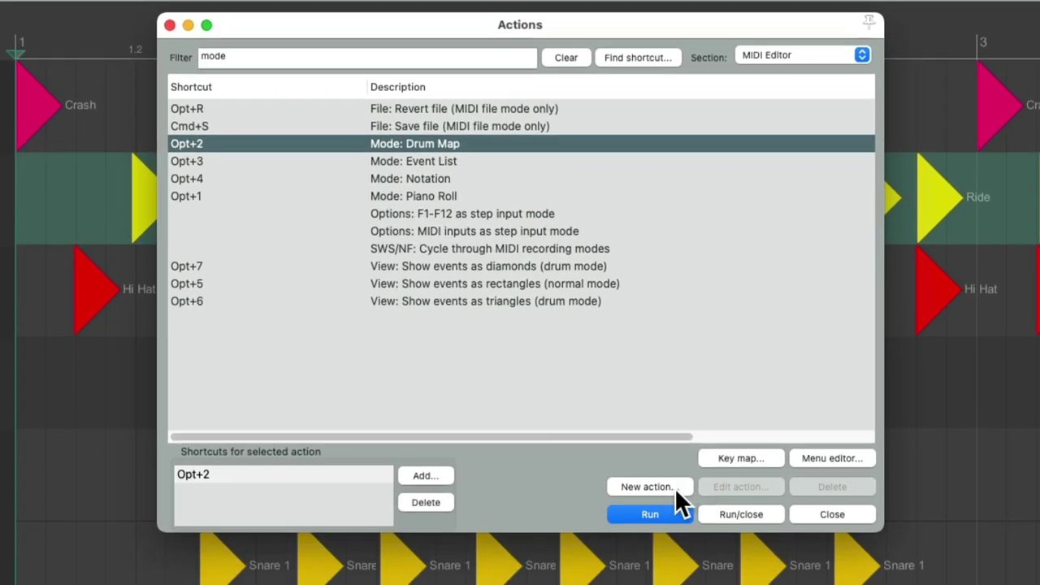
{"action": "left_click", "coordinate": [674, 505]}
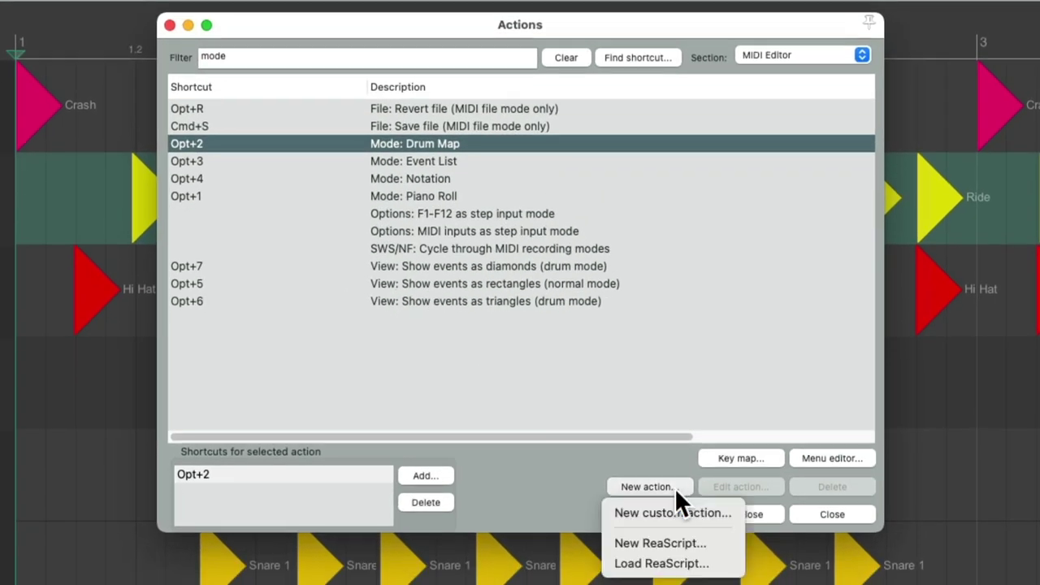
Step: Name a new custom action 'Drum Mode' and add the triangle-notes and Show note names actions
{"action": "left_click", "coordinate": [725, 510]}
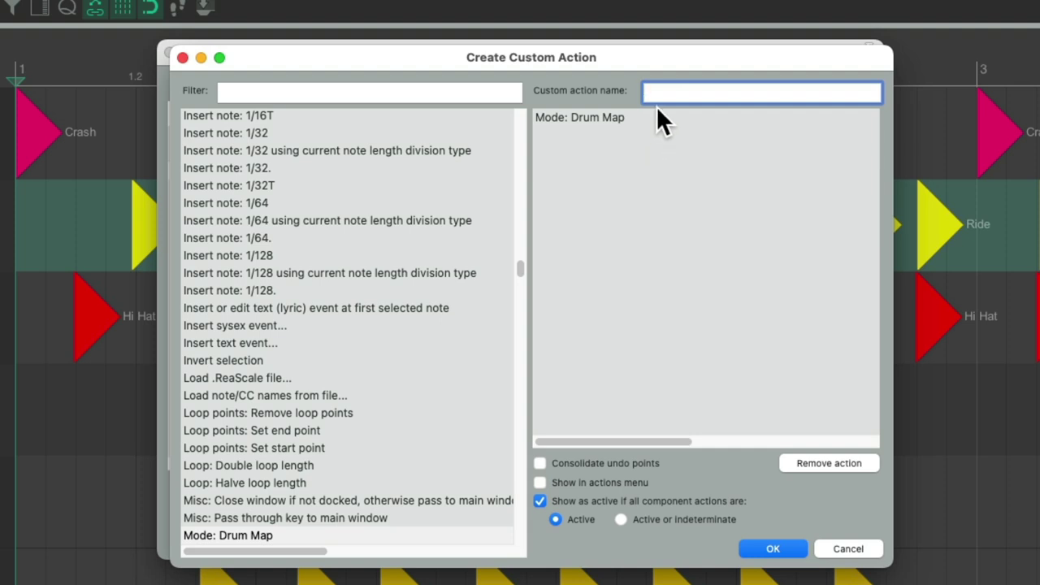
{"action": "type", "text": "Drum Mode"}
{"action": "left_click", "coordinate": [380, 89]}
{"action": "type", "text": "triangle"}
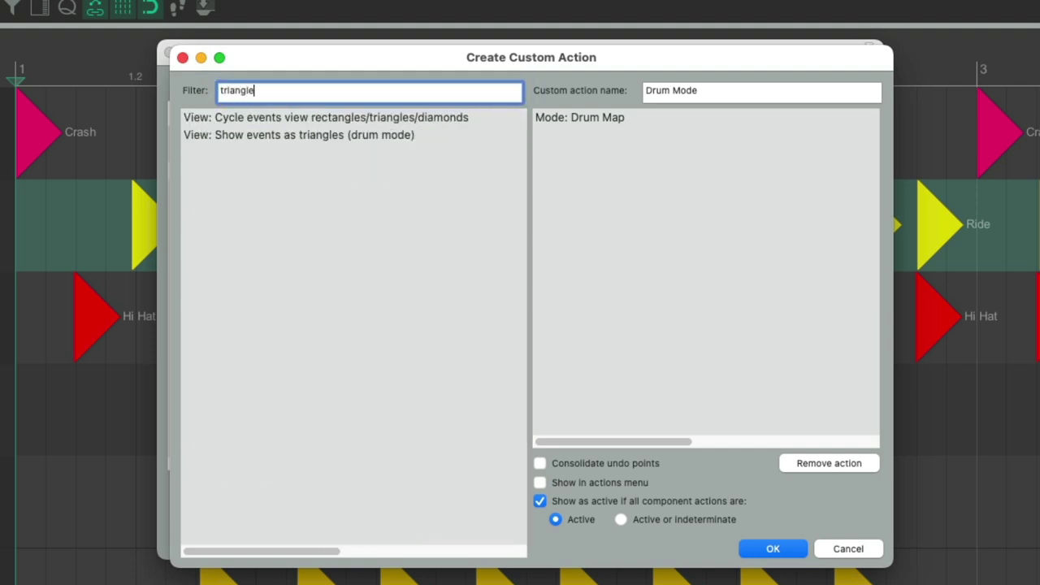
{"action": "left_click", "coordinate": [390, 135]}
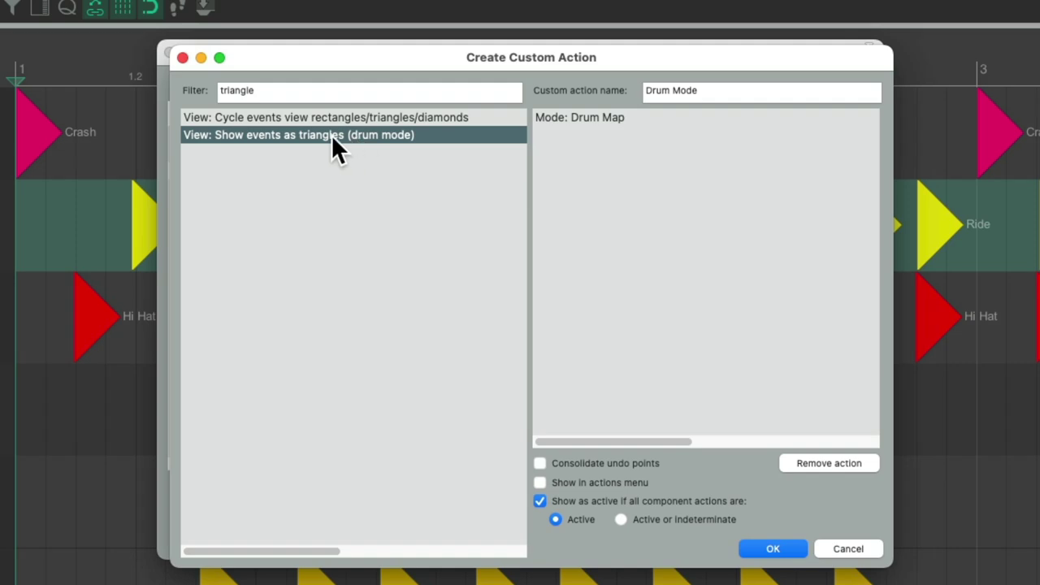
{"action": "left_click_drag", "start_coordinate": [331, 135], "coordinate": [541, 151]}
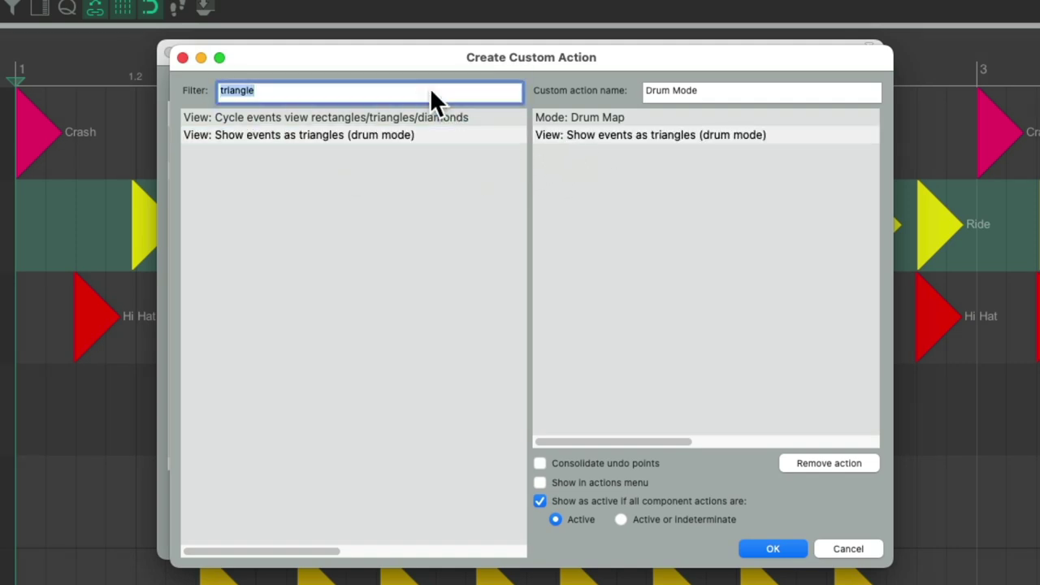
{"action": "type", "text": "show note names"}
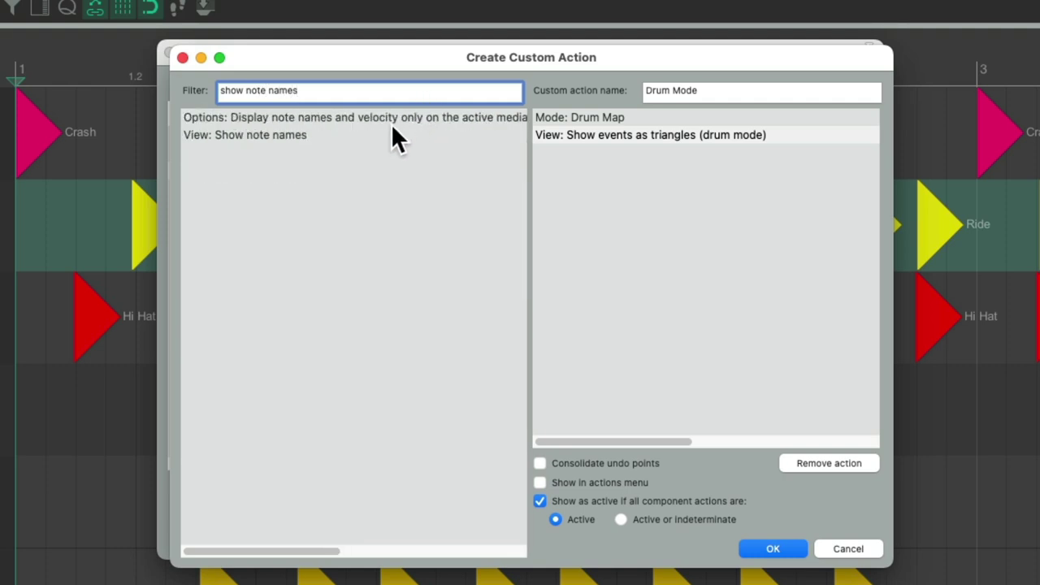
{"action": "left_click_drag", "start_coordinate": [327, 135], "coordinate": [579, 193]}
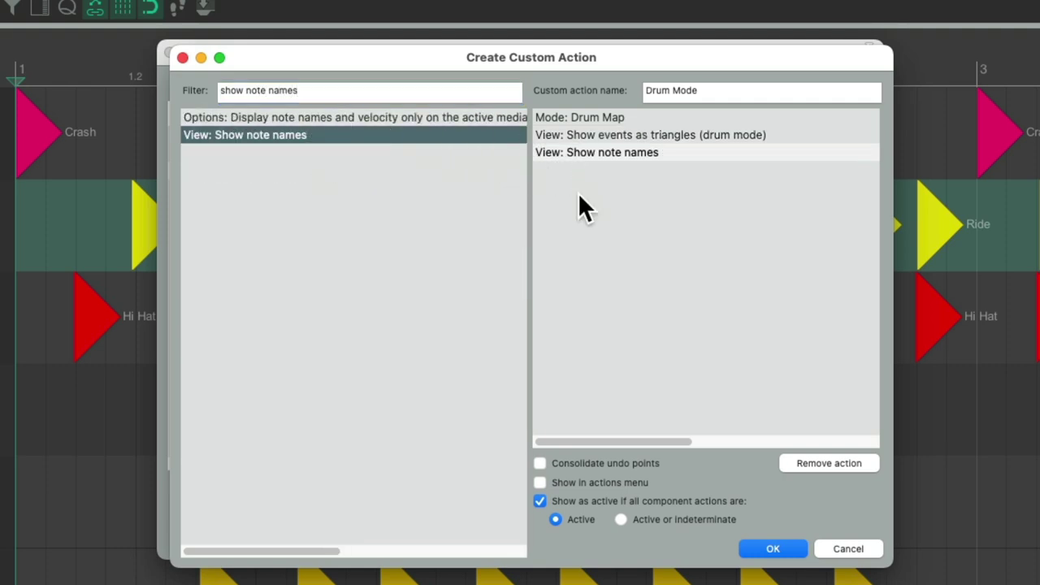
Step: Add Color notes by pitch and hide unused and unnamed note rows to the Drum Mode action
{"action": "triple_click", "coordinate": [467, 89]}
{"action": "type", "text": "color notes"}
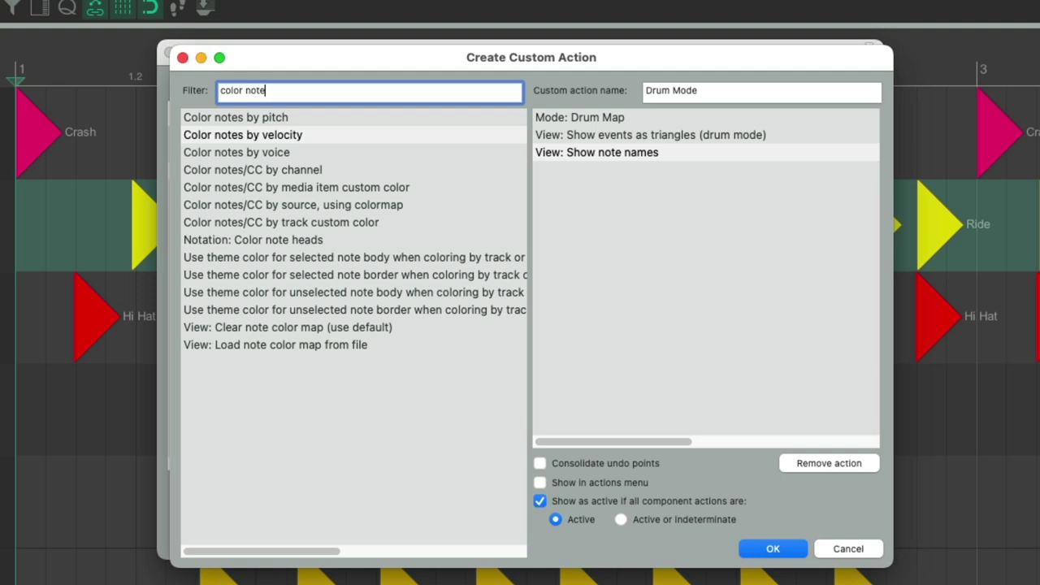
{"action": "left_click", "coordinate": [375, 119]}
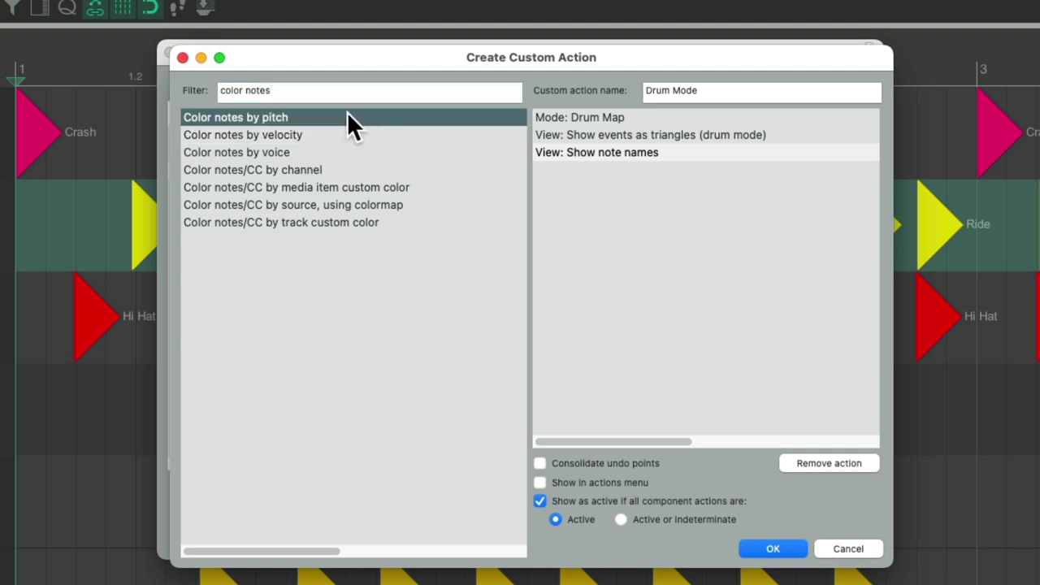
{"action": "left_click_drag", "start_coordinate": [349, 122], "coordinate": [642, 213]}
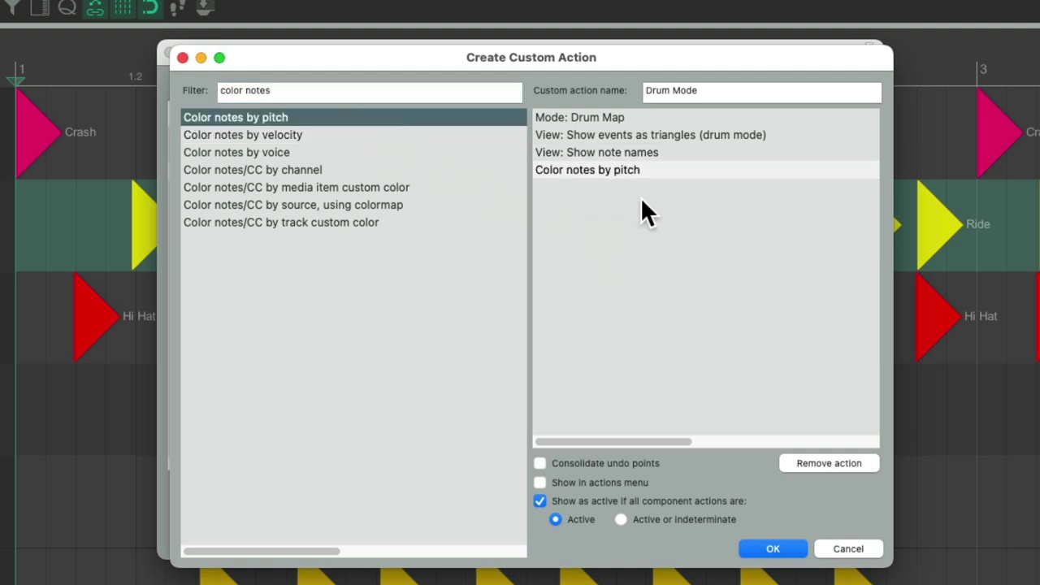
{"action": "left_click", "coordinate": [382, 88]}
{"action": "type", "text": "hide unused"}
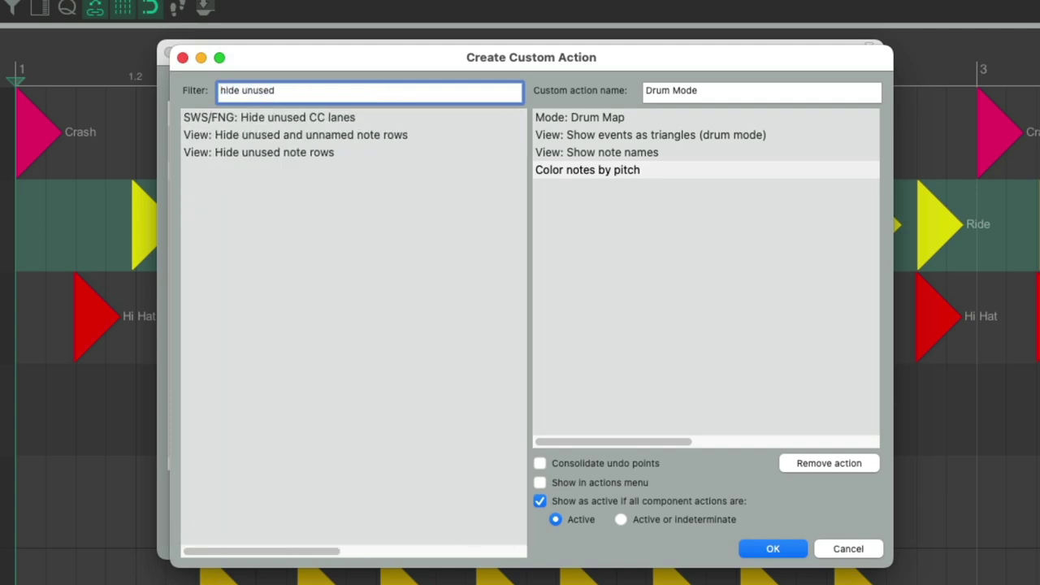
{"action": "left_click", "coordinate": [397, 139]}
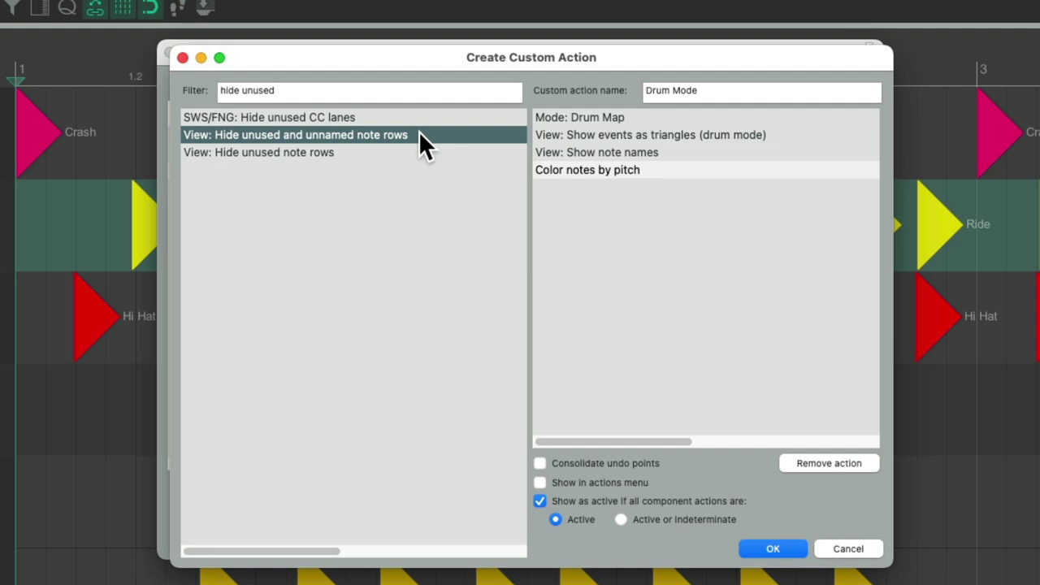
{"action": "left_click_drag", "start_coordinate": [410, 135], "coordinate": [598, 210]}
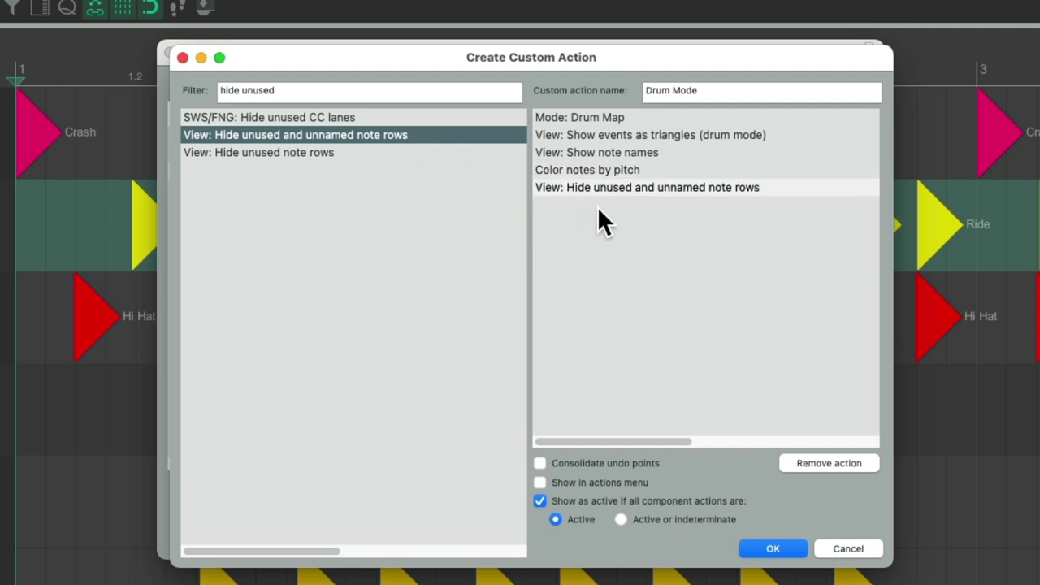
Step: Add 'Load note/CC names from file...' to Drum Mode and save the custom action
{"action": "left_click", "coordinate": [423, 95]}
{"action": "type", "text": "load"}
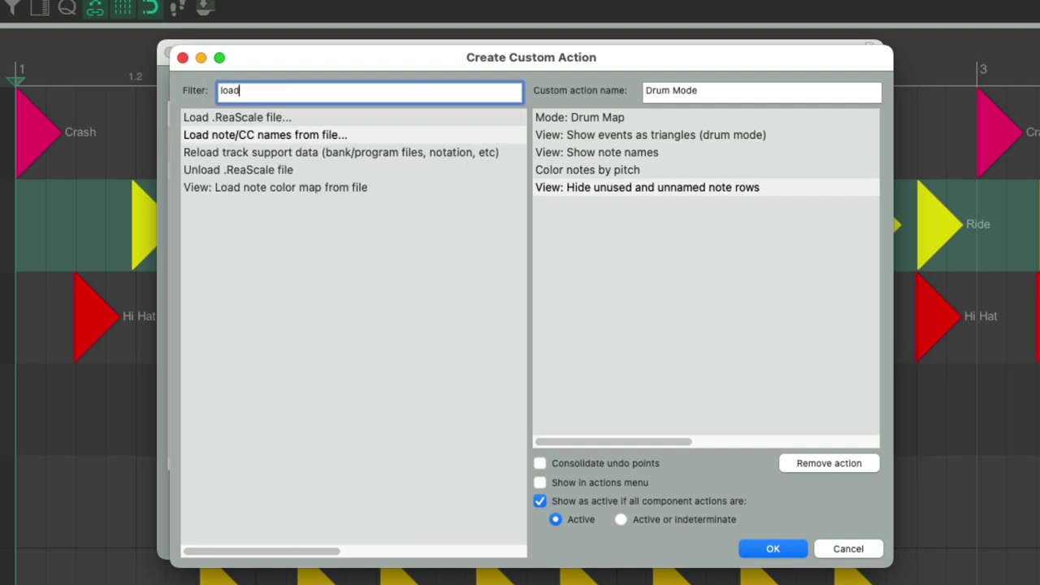
{"action": "left_click", "coordinate": [385, 137]}
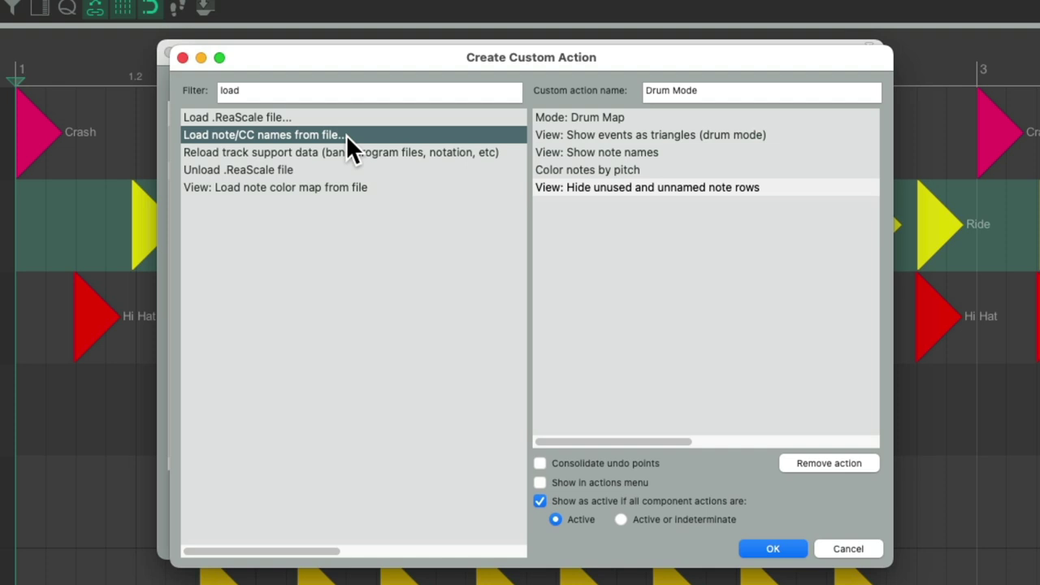
{"action": "left_click_drag", "start_coordinate": [342, 134], "coordinate": [605, 219]}
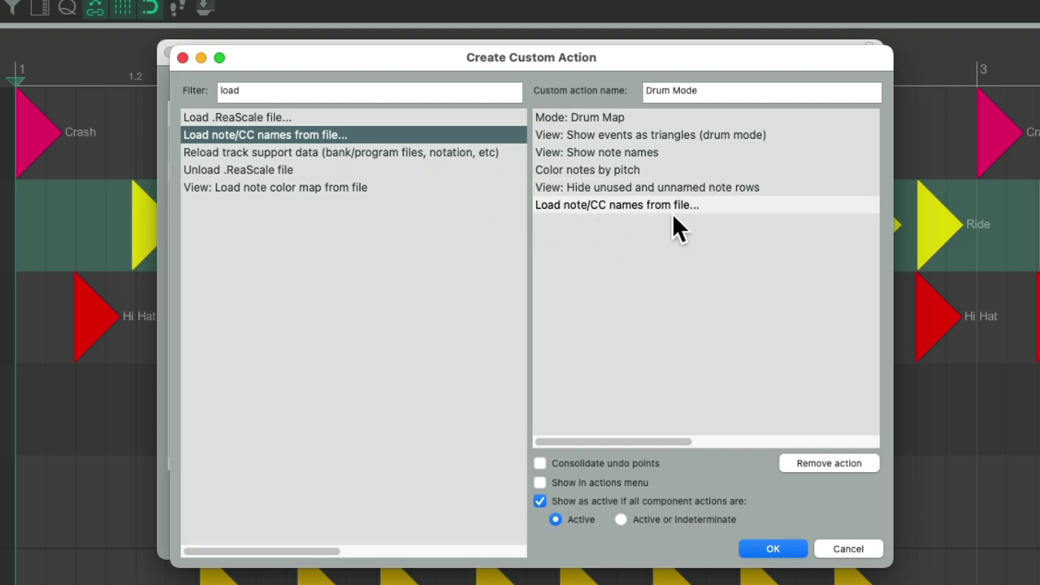
{"action": "left_click", "coordinate": [767, 550]}
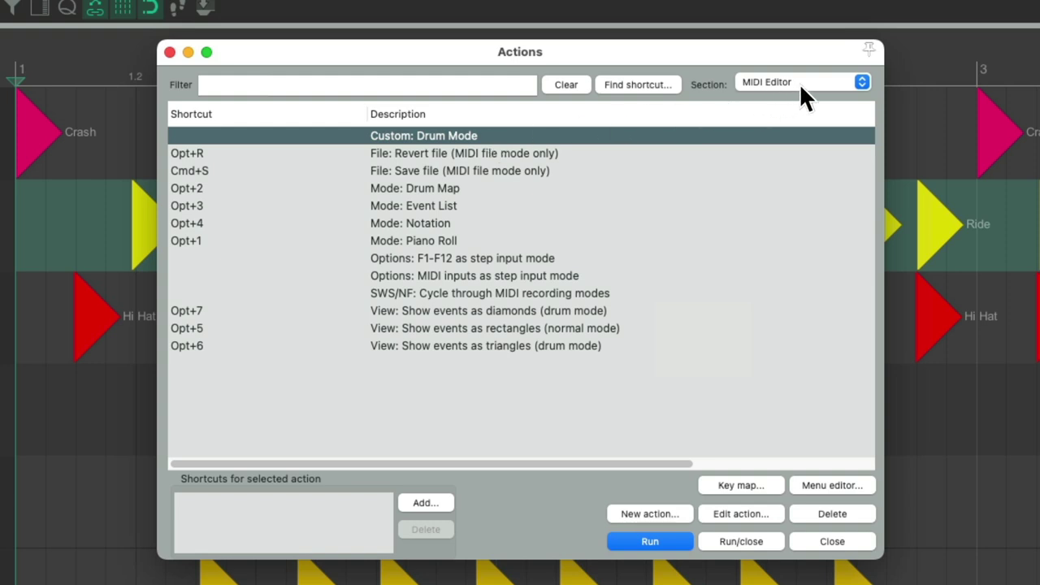
Step: Filter the actions by 'mode', select Mode: Piano Roll and bring up the new-action options
{"action": "left_click", "coordinate": [461, 90]}
{"action": "type", "text": "mode"}
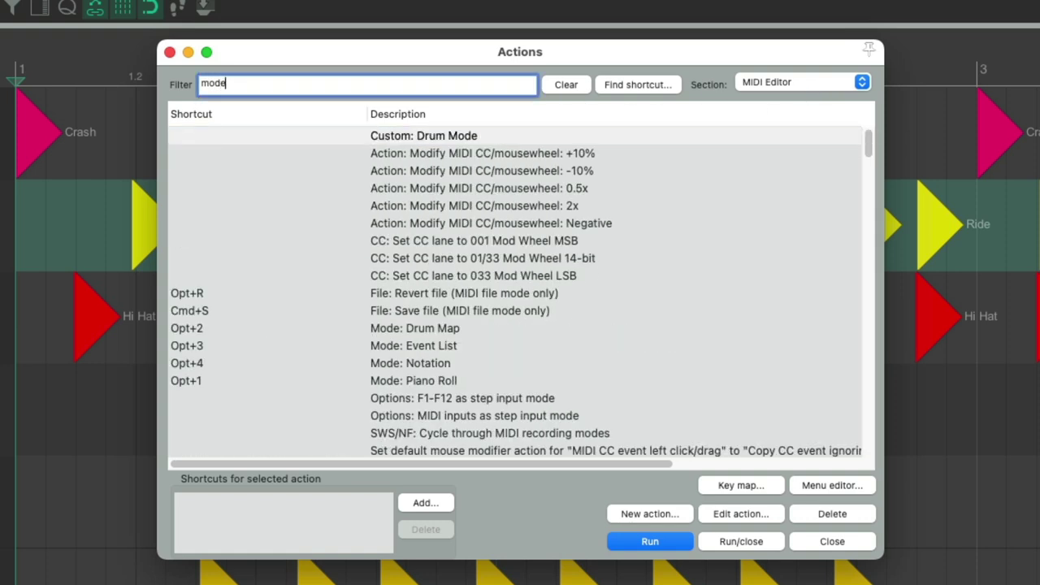
{"action": "left_click", "coordinate": [485, 241]}
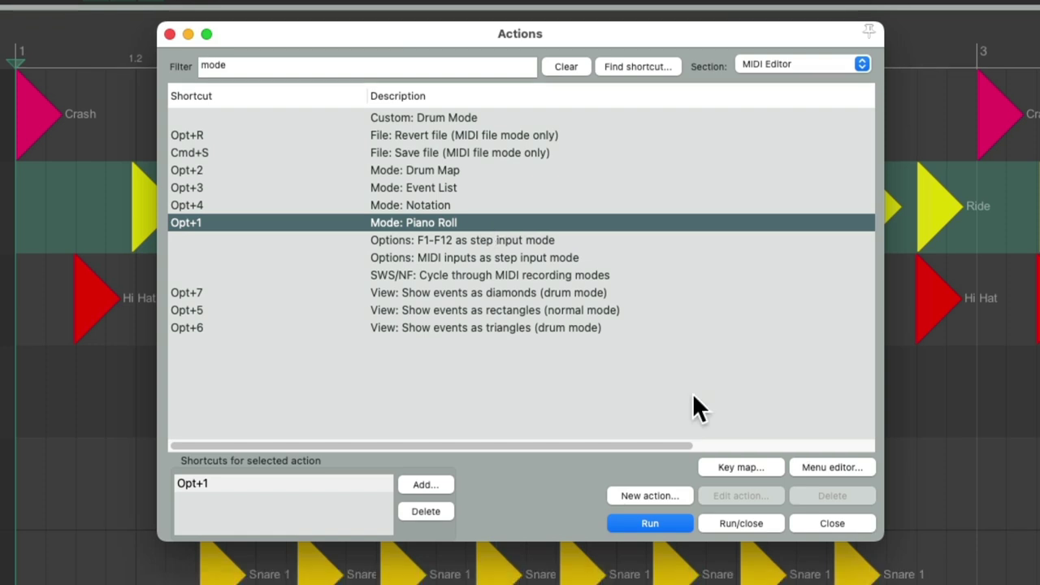
{"action": "left_click", "coordinate": [670, 508]}
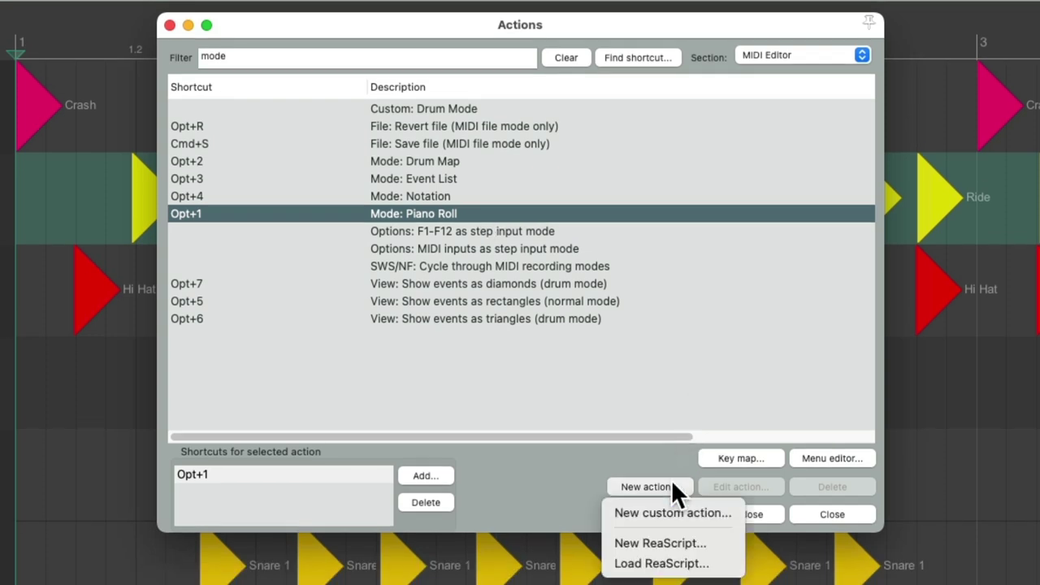
Step: Name a new custom action 'Keys Mode' and add the show-events-as-rectangles action
{"action": "left_click", "coordinate": [721, 511]}
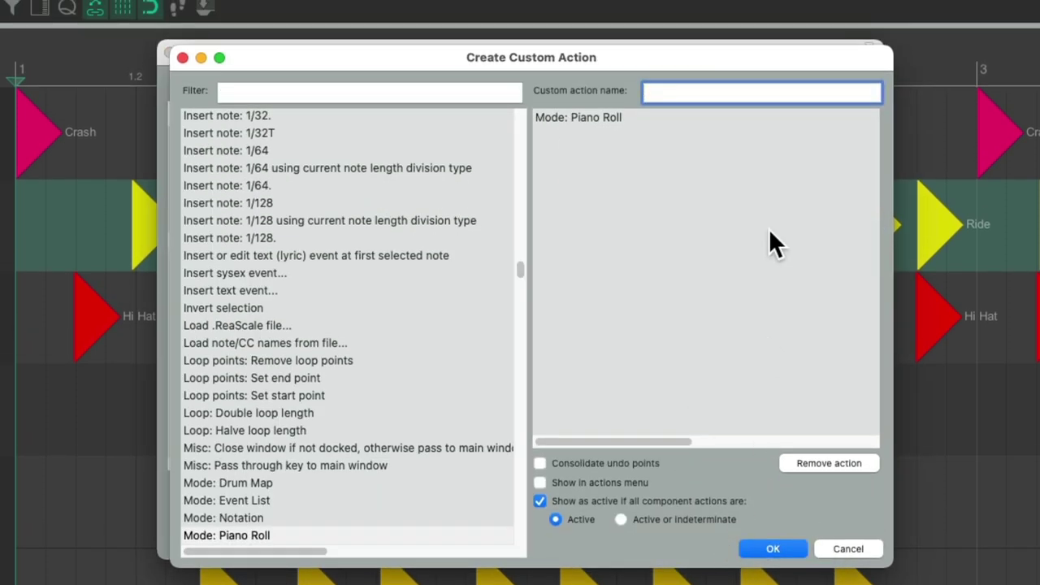
{"action": "type", "text": "Keys Mode"}
{"action": "left_click", "coordinate": [475, 91]}
{"action": "type", "text": "re"}
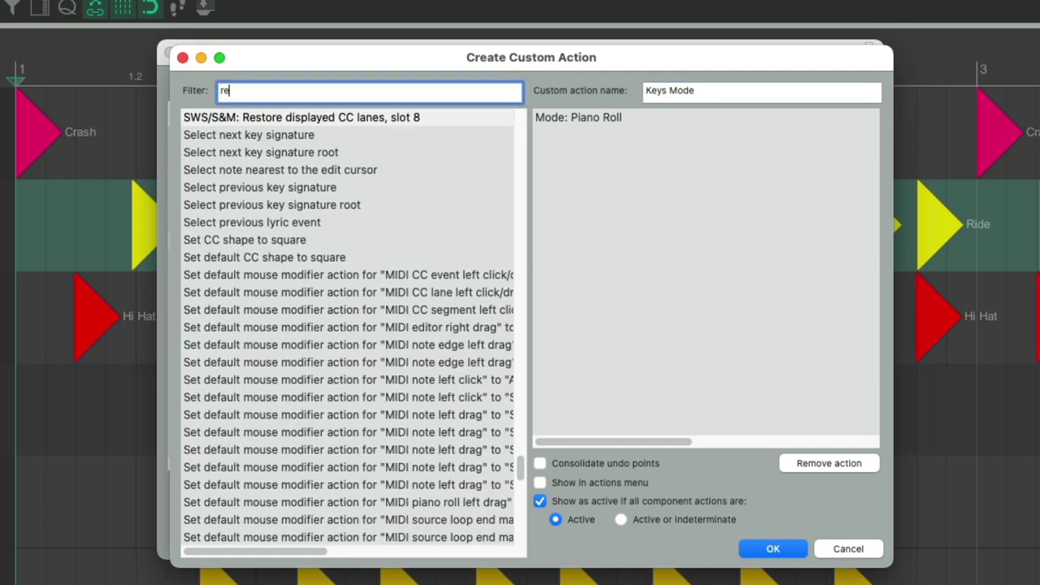
{"action": "type", "text": "ctan"}
{"action": "left_click", "coordinate": [434, 134]}
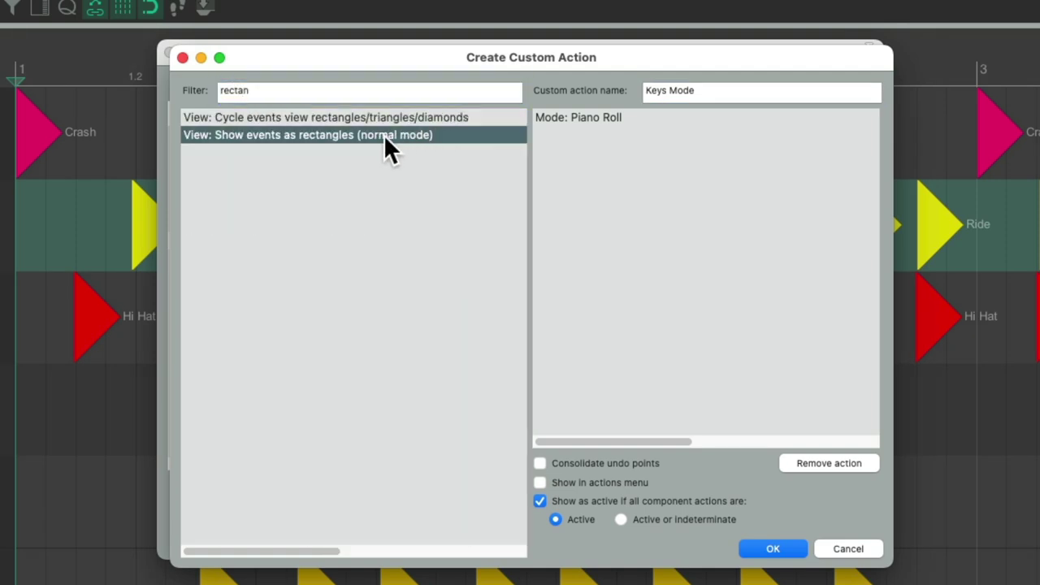
{"action": "left_click_drag", "start_coordinate": [383, 134], "coordinate": [588, 136]}
Step: Add View: Show note names and Color notes by velocity to the Keys Mode action
{"action": "left_click", "coordinate": [454, 88]}
{"action": "key", "text": "super+a"}
{"action": "type", "text": "show not"}
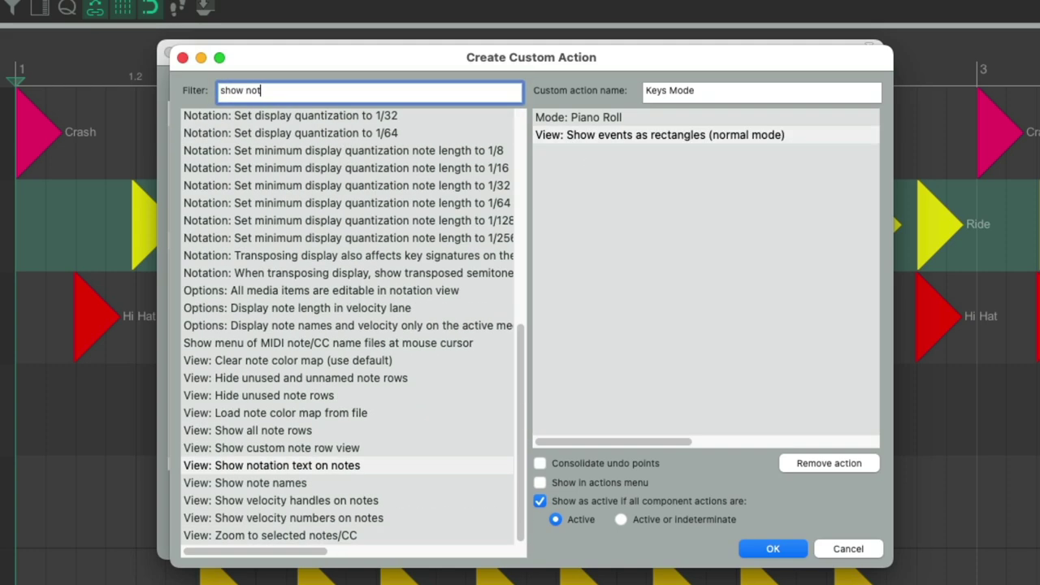
{"action": "type", "text": "e names"}
{"action": "left_click", "coordinate": [368, 134]}
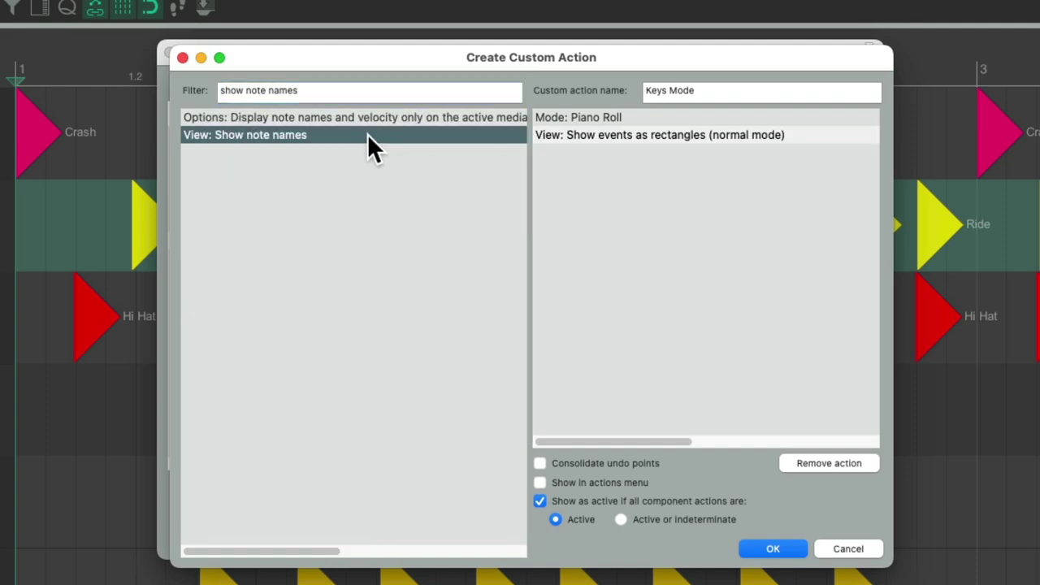
{"action": "left_click_drag", "start_coordinate": [325, 134], "coordinate": [579, 163]}
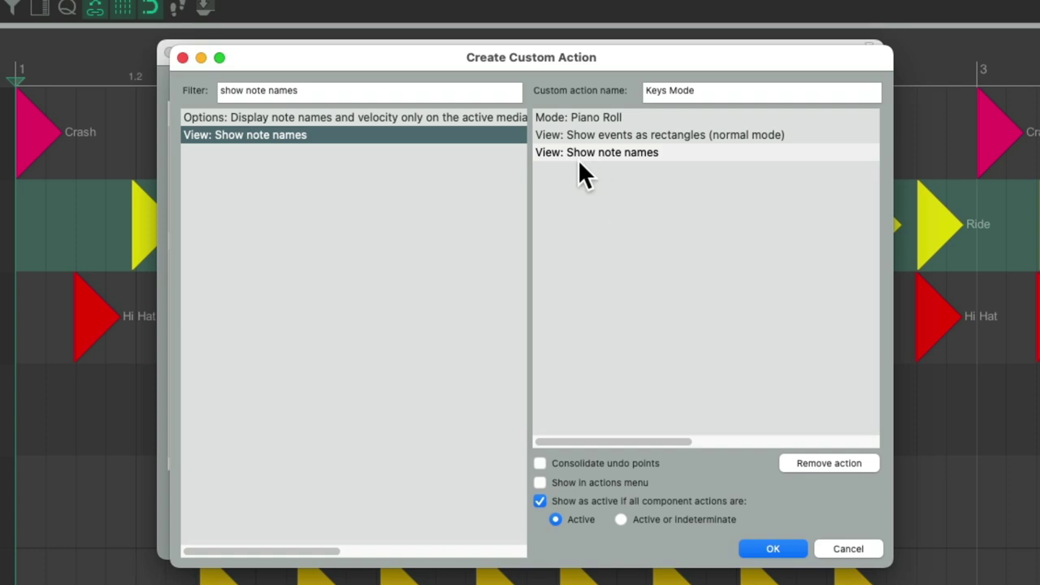
{"action": "left_click", "coordinate": [415, 90]}
{"action": "key", "text": "super+a"}
{"action": "type", "text": "velocity color"}
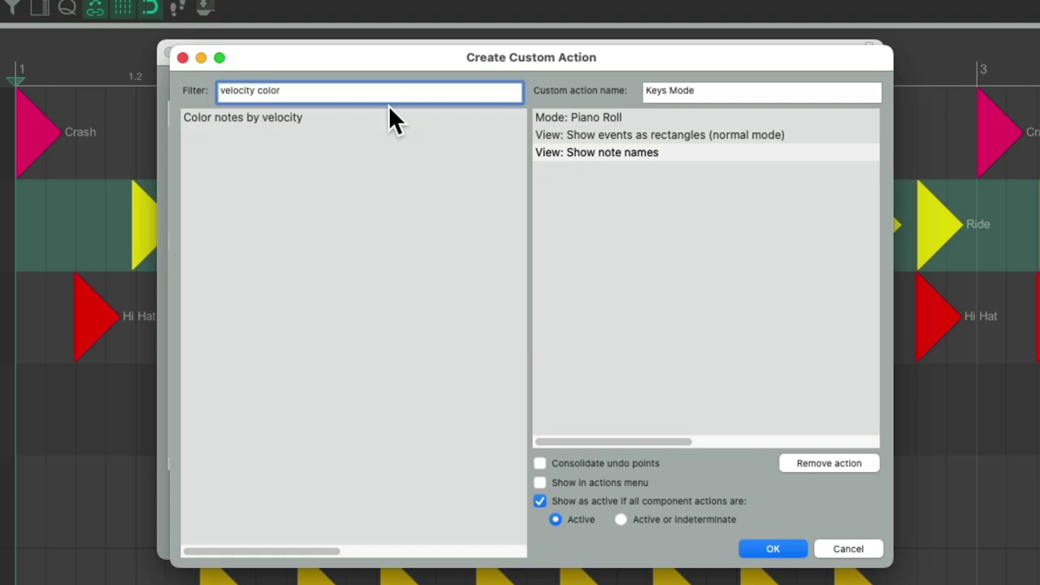
{"action": "left_click", "coordinate": [374, 118]}
{"action": "left_click_drag", "start_coordinate": [329, 120], "coordinate": [624, 187]}
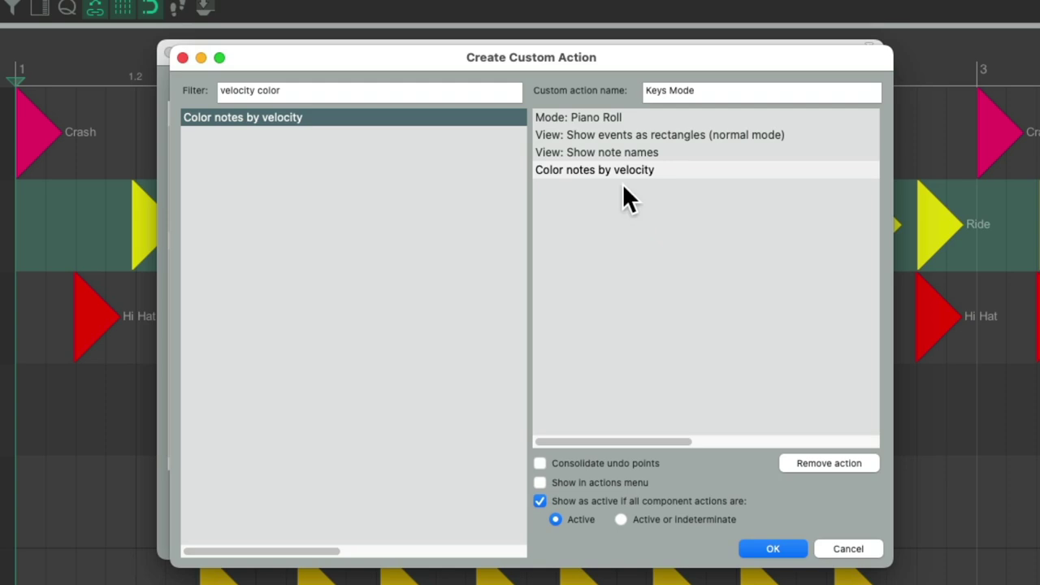
Step: Add Show all note rows and Clear all note/CC names to the Keys Mode action
{"action": "left_click", "coordinate": [349, 94]}
{"action": "key", "text": "super+a"}
{"action": "type", "text": "show all note"}
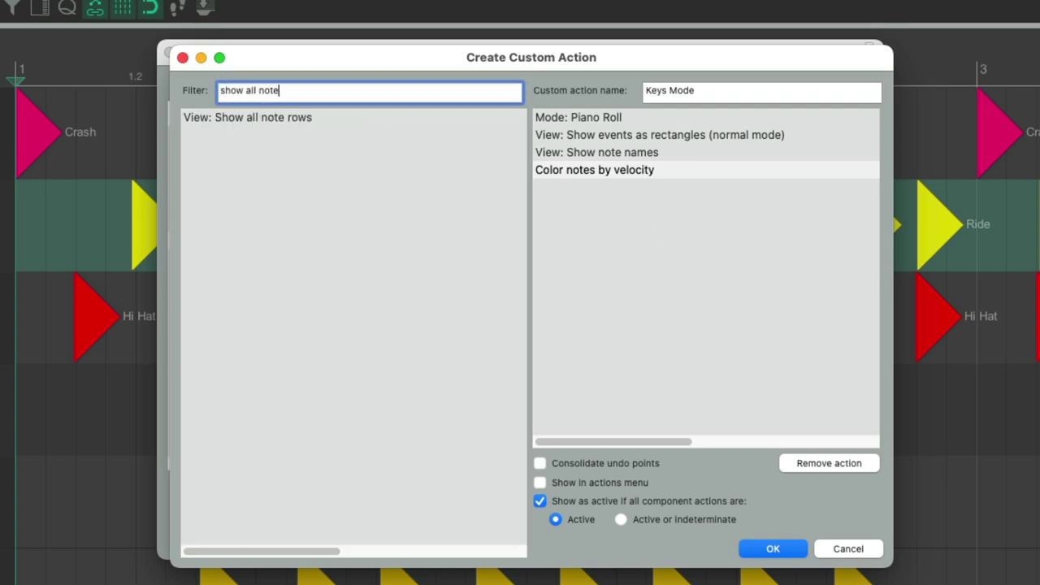
{"action": "left_click_drag", "start_coordinate": [331, 117], "coordinate": [586, 211]}
{"action": "left_click", "coordinate": [425, 93]}
{"action": "key", "text": "super+a"}
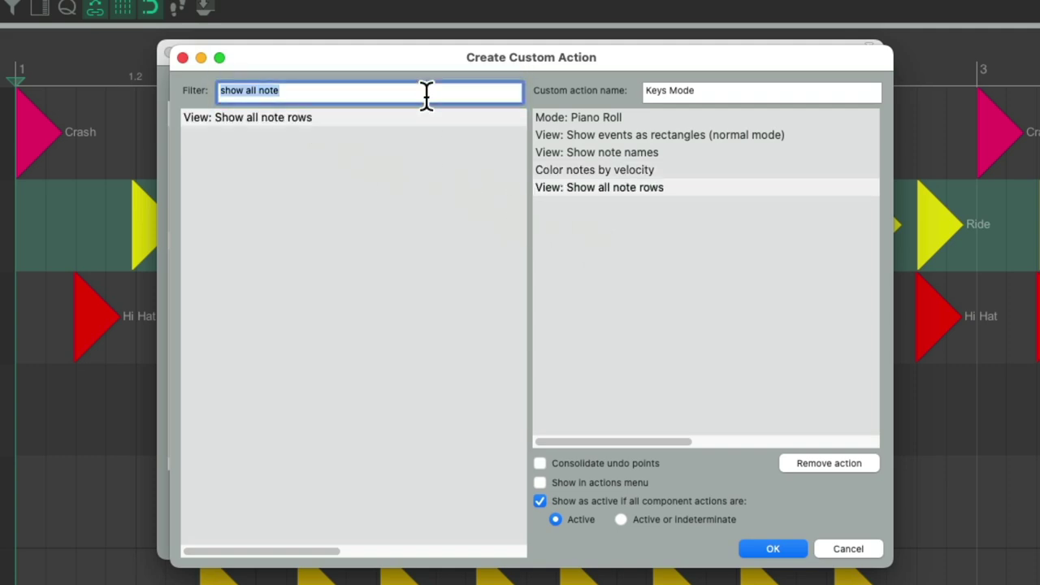
{"action": "type", "text": "clear note"}
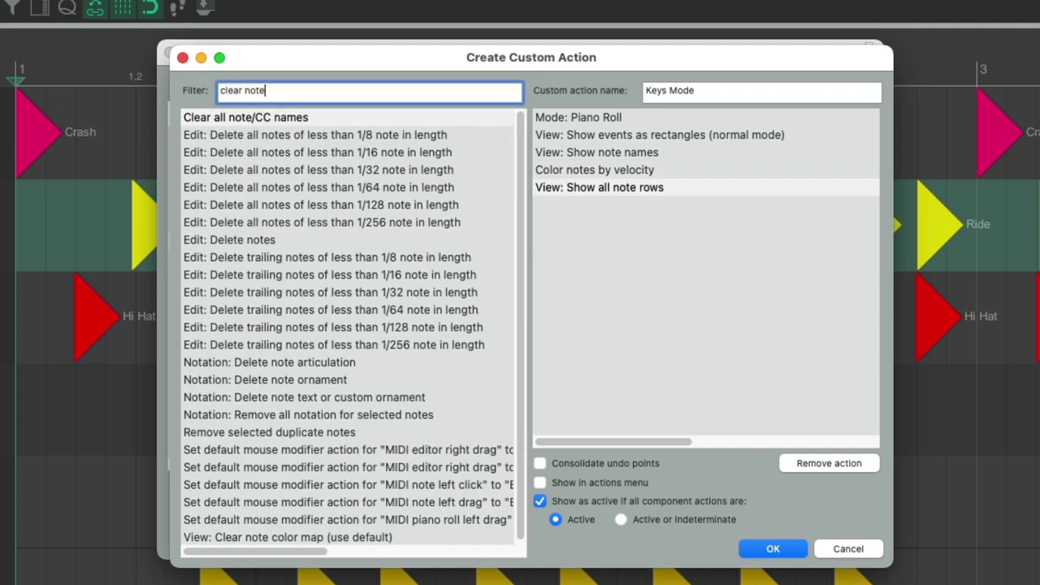
{"action": "left_click_drag", "start_coordinate": [324, 118], "coordinate": [615, 235]}
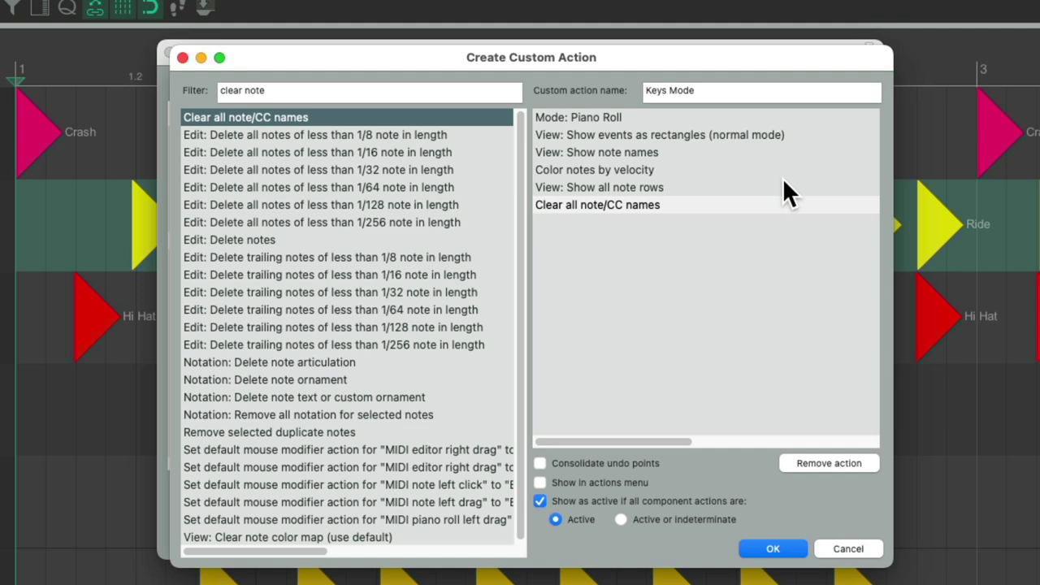
Step: Save Keys Mode and add the Drum Mode and Keys Mode custom actions to the MIDI editor toolbar
{"action": "left_click", "coordinate": [775, 549]}
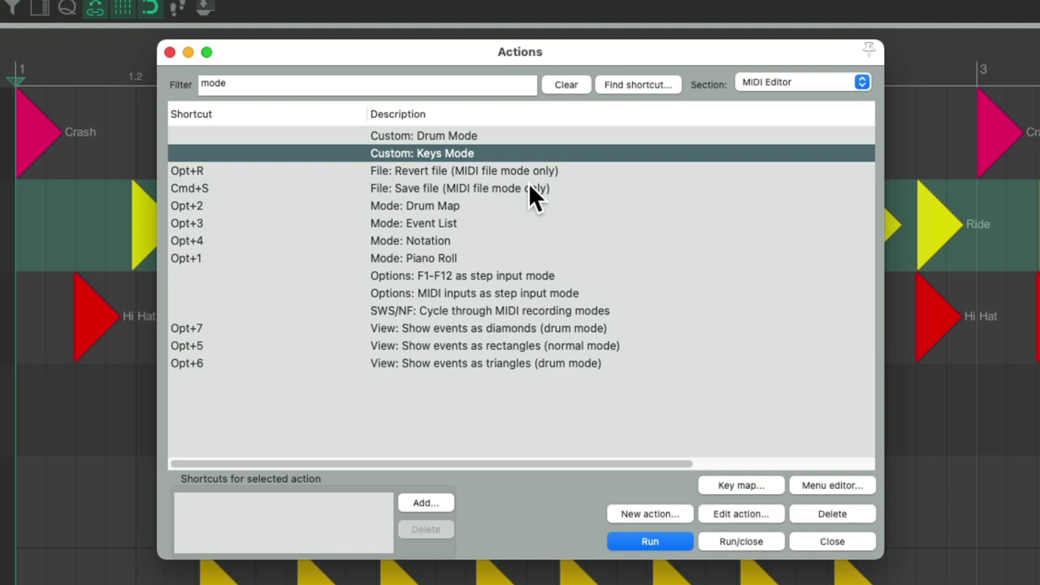
{"action": "left_click", "coordinate": [510, 135]}
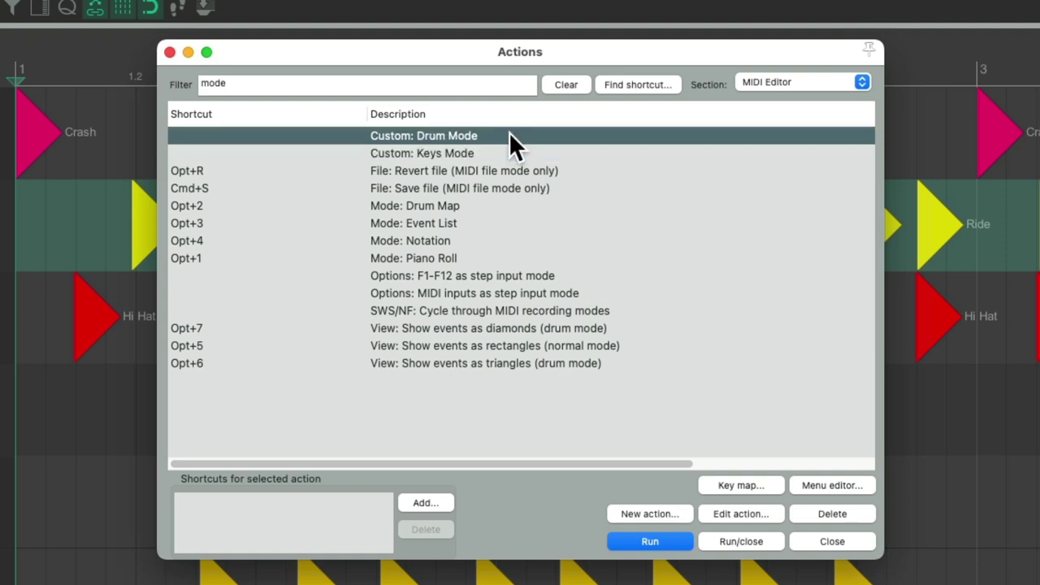
{"action": "left_click", "coordinate": [516, 151]}
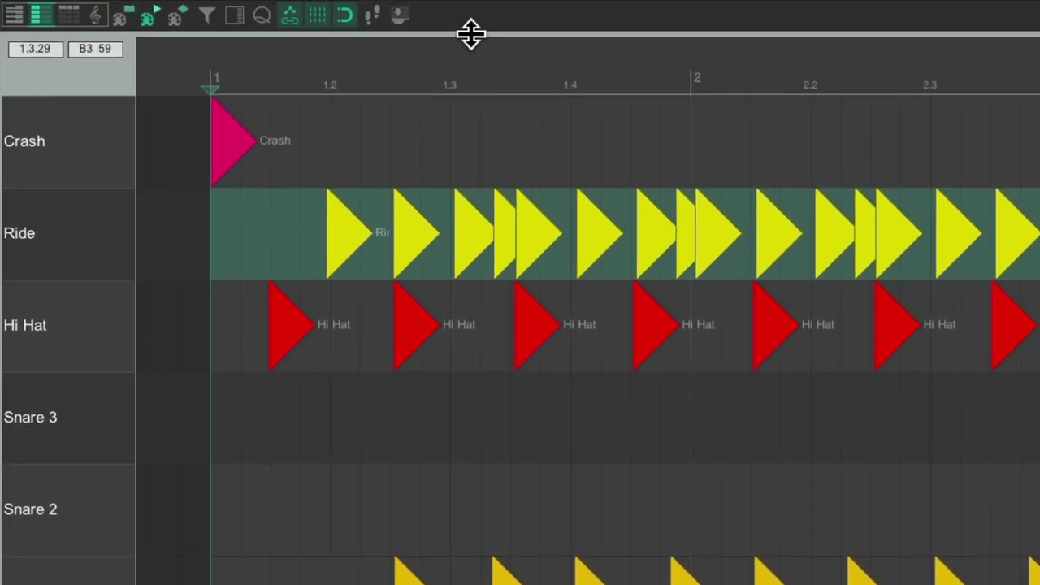
{"action": "right_click", "coordinate": [470, 21]}
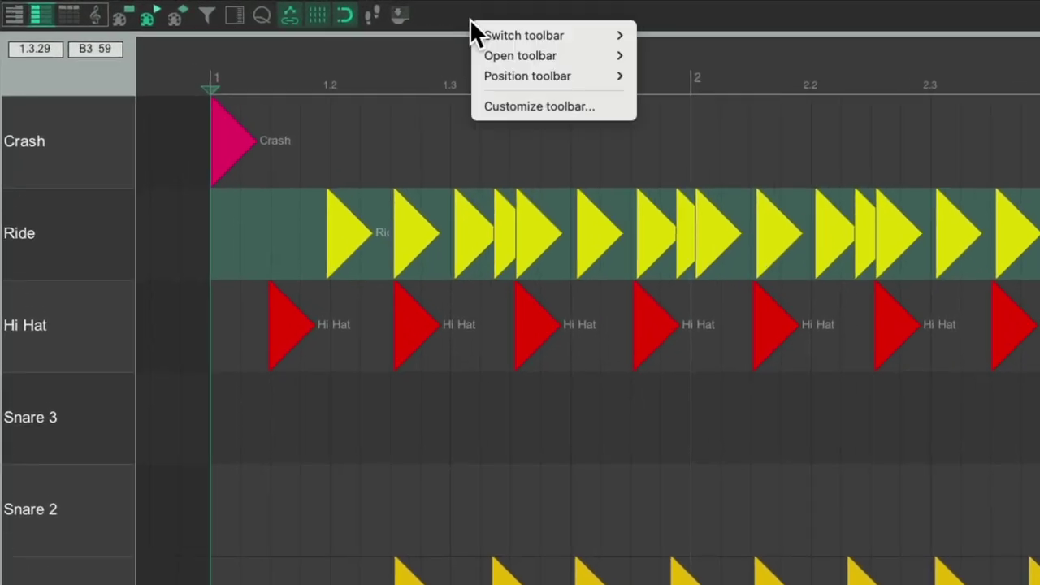
{"action": "left_click", "coordinate": [481, 109]}
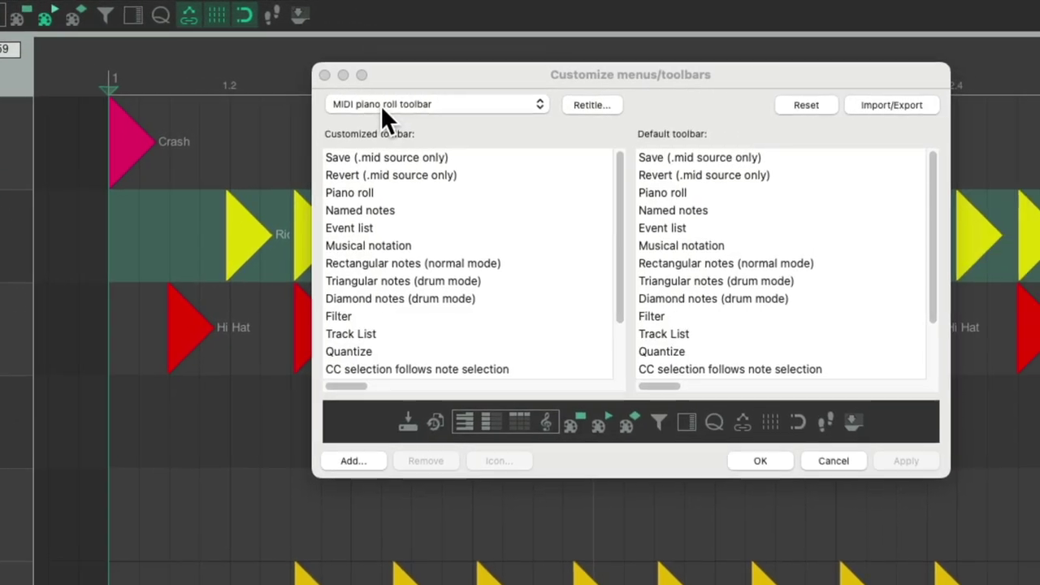
{"action": "scroll", "coordinate": [365, 341], "scroll_direction": "down", "scroll_amount": 3}
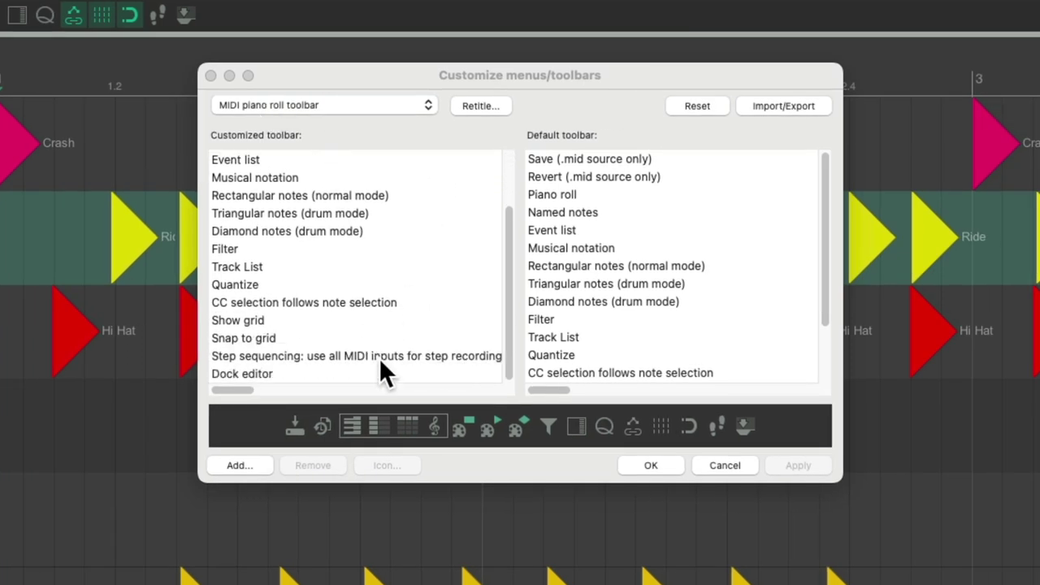
{"action": "left_click", "coordinate": [262, 466]}
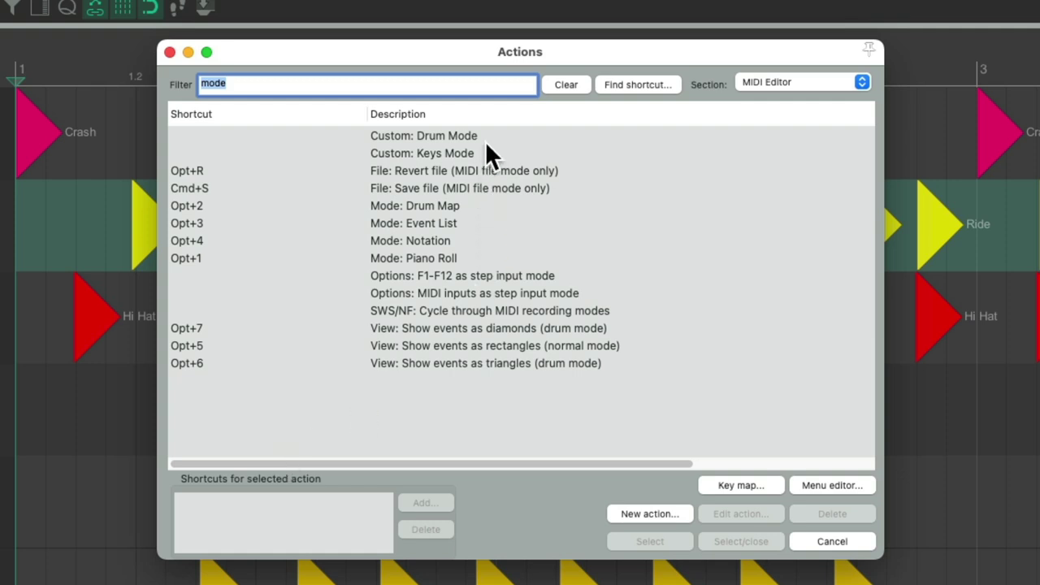
{"action": "left_click", "coordinate": [488, 135]}
{"action": "left_click", "coordinate": [491, 153], "text": "shift"}
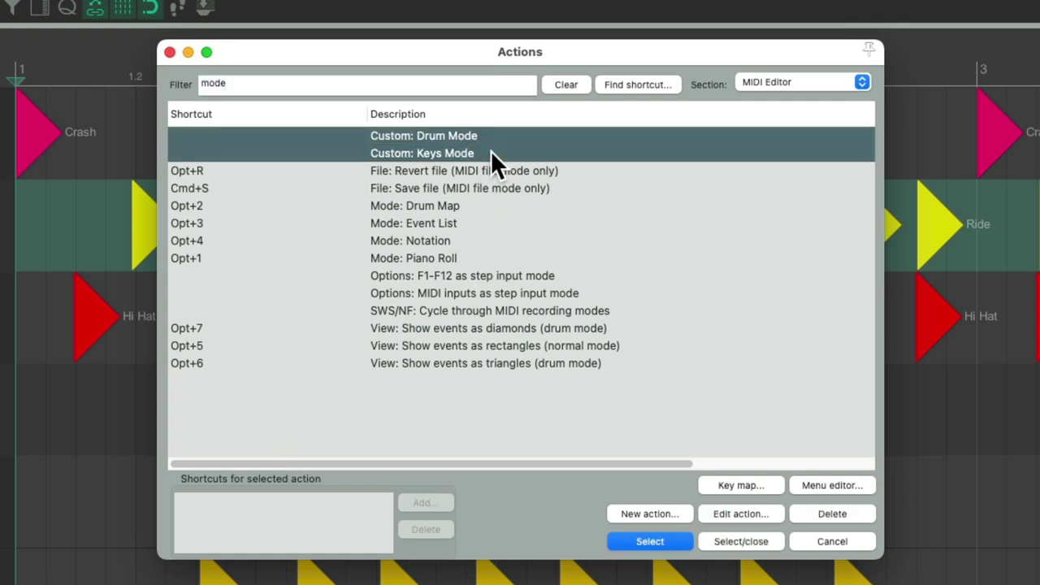
{"action": "left_click", "coordinate": [740, 542]}
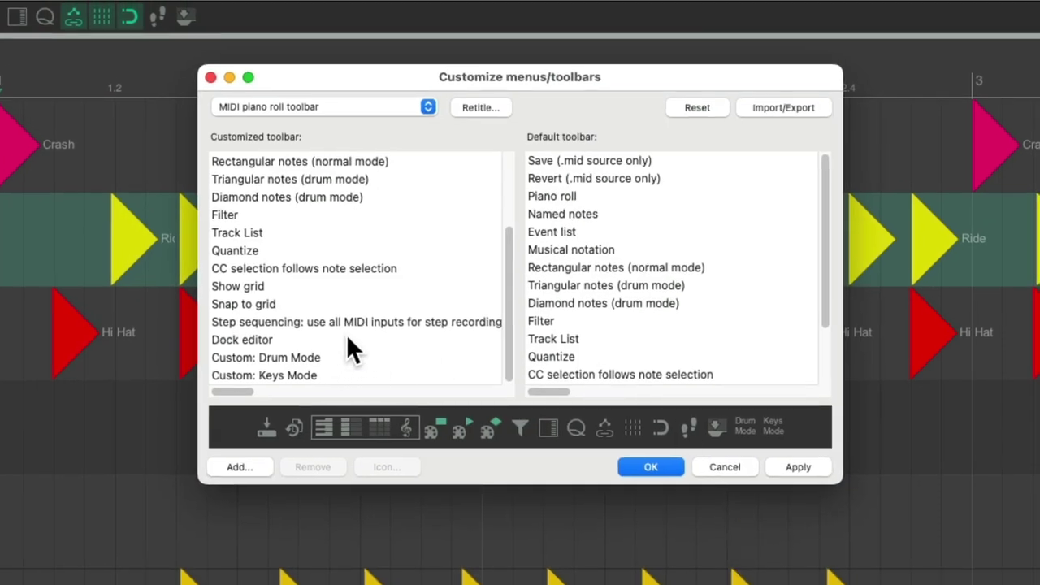
Step: Insert a separator above the Drum Mode and Keys Mode toolbar entries, then apply and confirm
{"action": "left_click", "coordinate": [348, 357]}
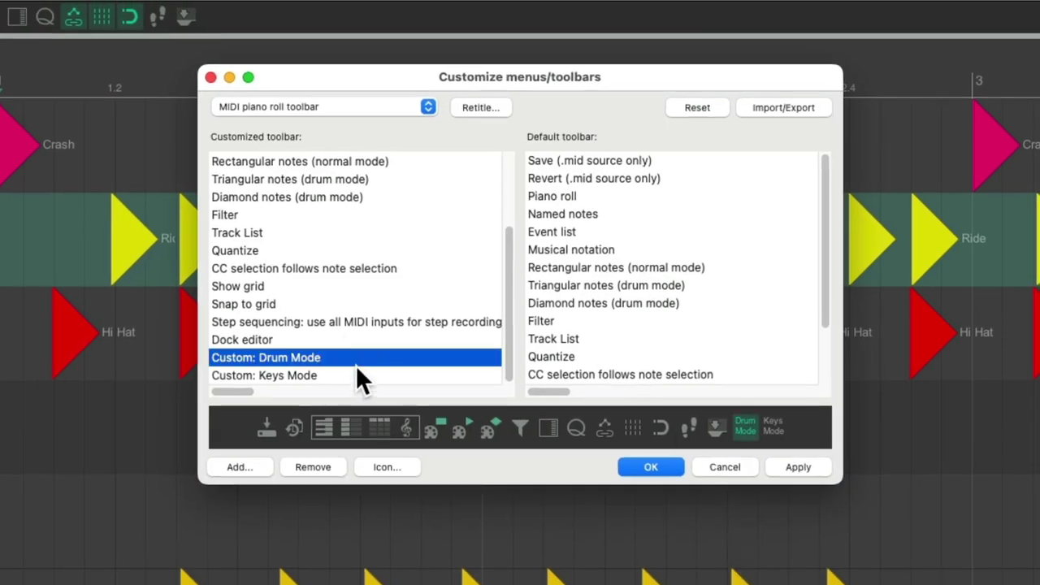
{"action": "left_click", "coordinate": [355, 375]}
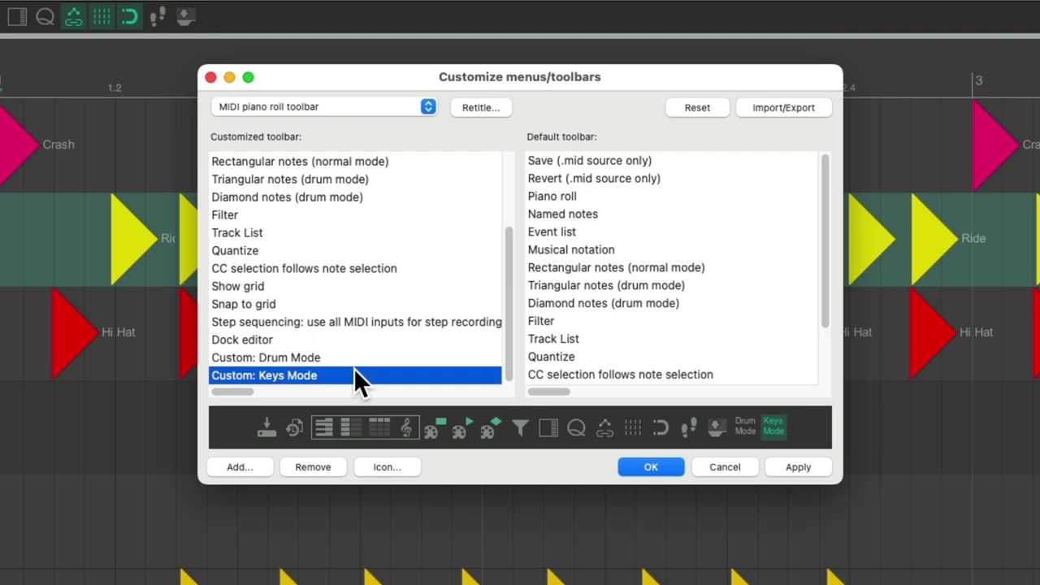
{"action": "right_click", "coordinate": [355, 370]}
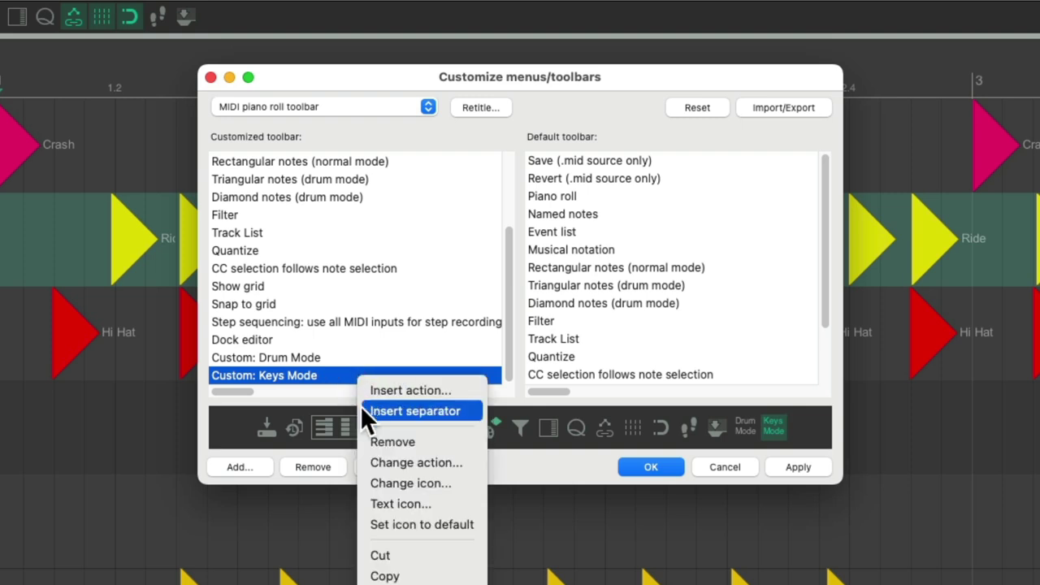
{"action": "left_click", "coordinate": [361, 406]}
{"action": "left_click_drag", "start_coordinate": [320, 377], "coordinate": [342, 359]}
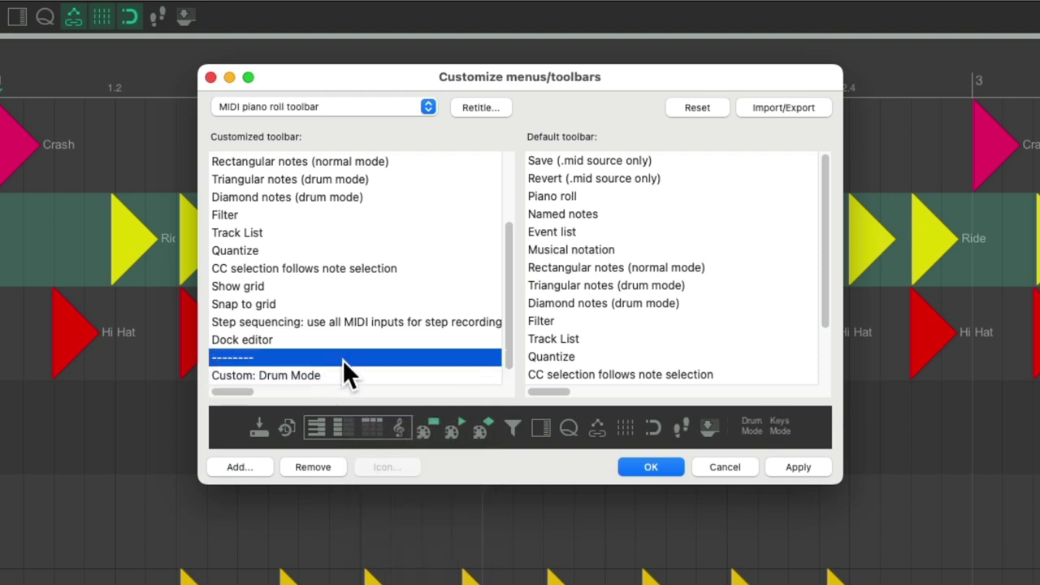
{"action": "scroll", "coordinate": [352, 365], "scroll_direction": "down", "scroll_amount": 1}
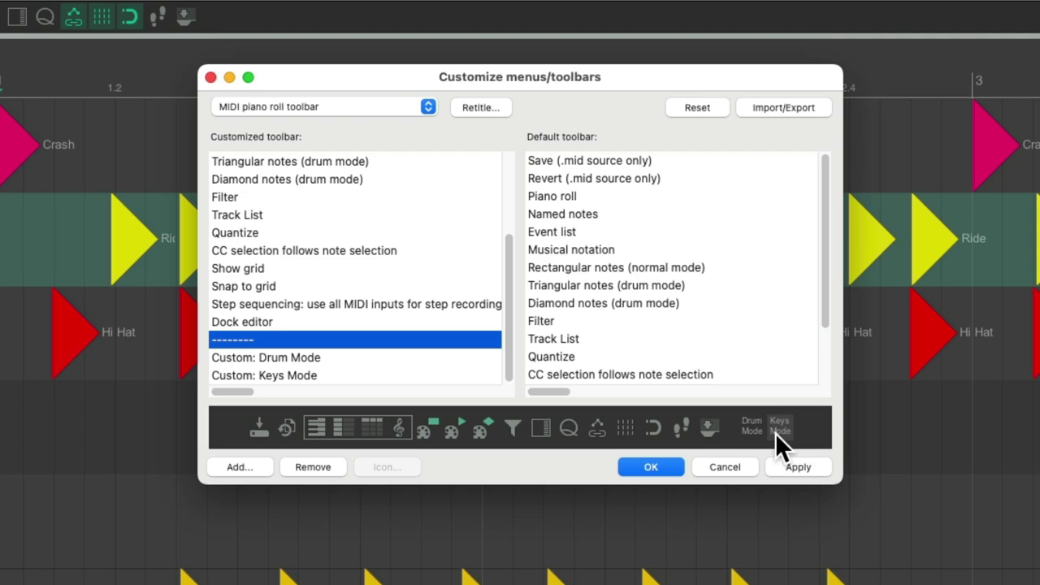
{"action": "left_click", "coordinate": [798, 467]}
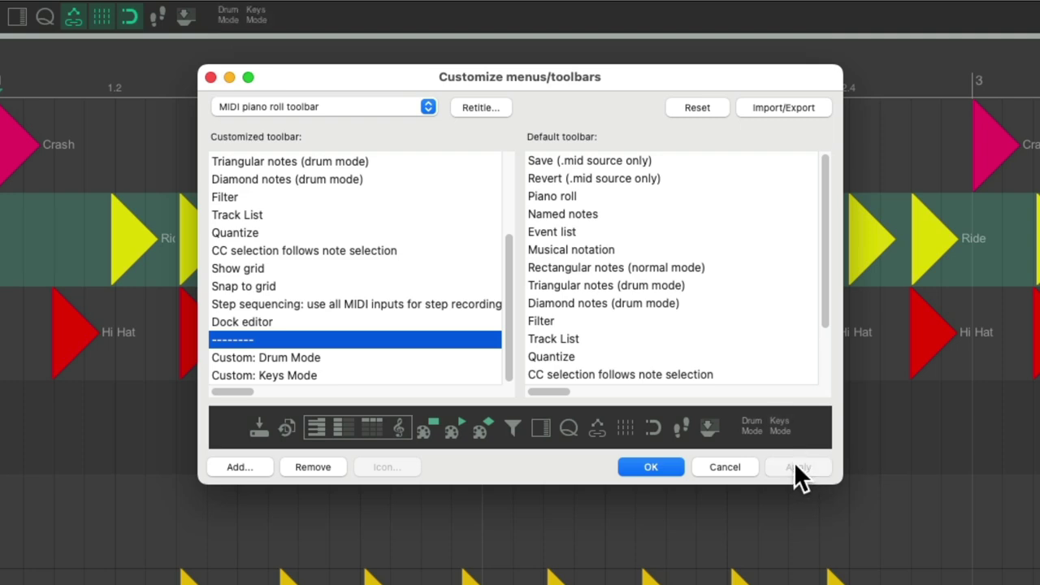
{"action": "left_click", "coordinate": [651, 467]}
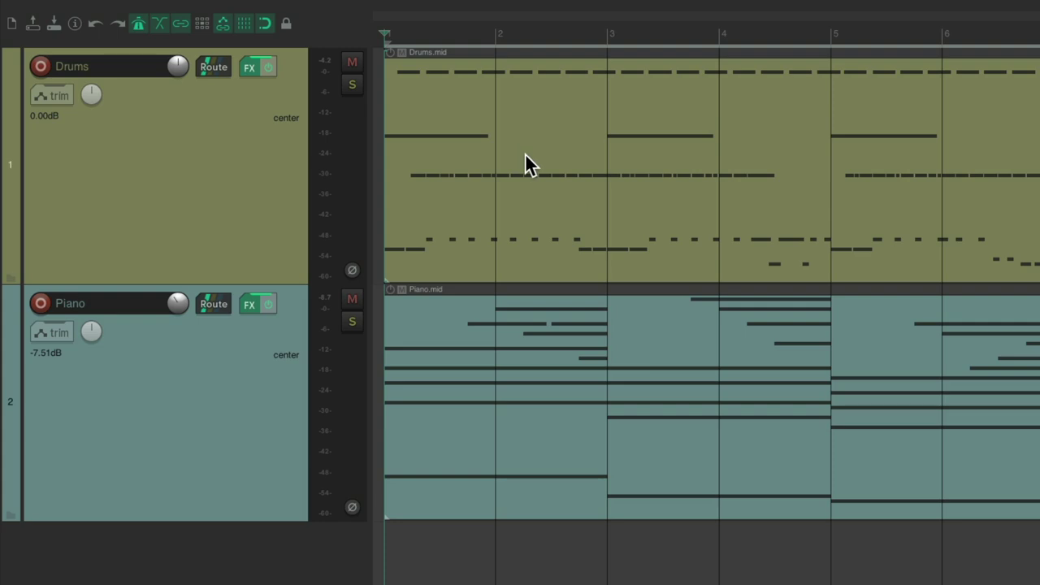
Step: Reopen the Drums item, switch it to Drum Mode and load note names from Drum Notes.txt
{"action": "double_click", "coordinate": [555, 122]}
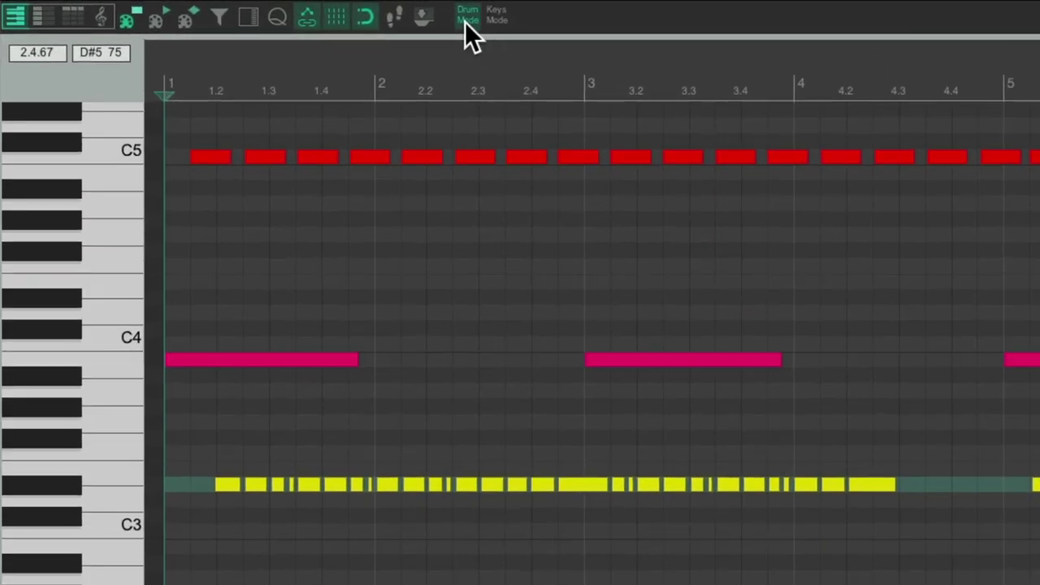
{"action": "left_click", "coordinate": [465, 21]}
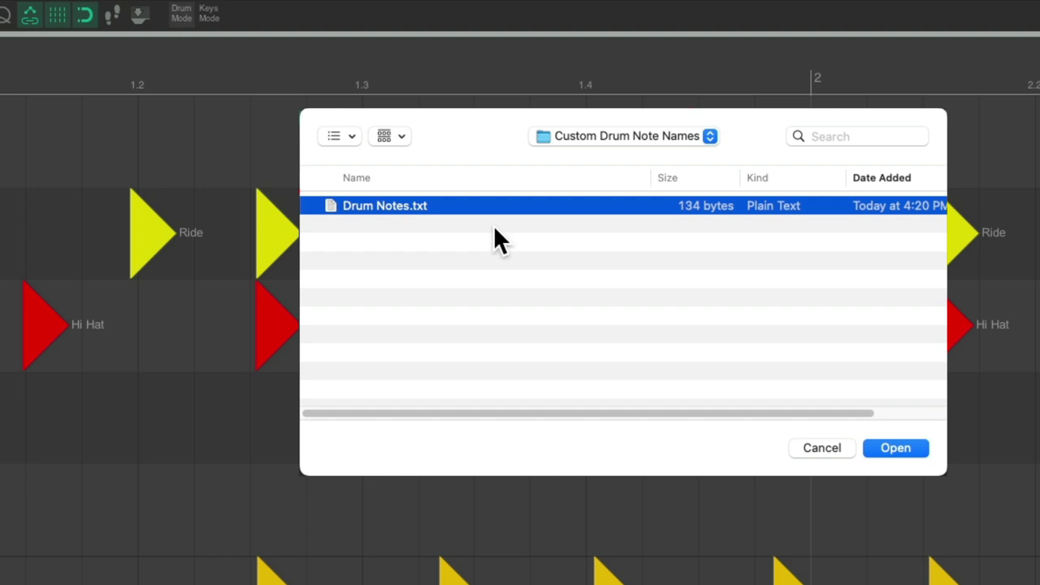
{"action": "double_click", "coordinate": [492, 204]}
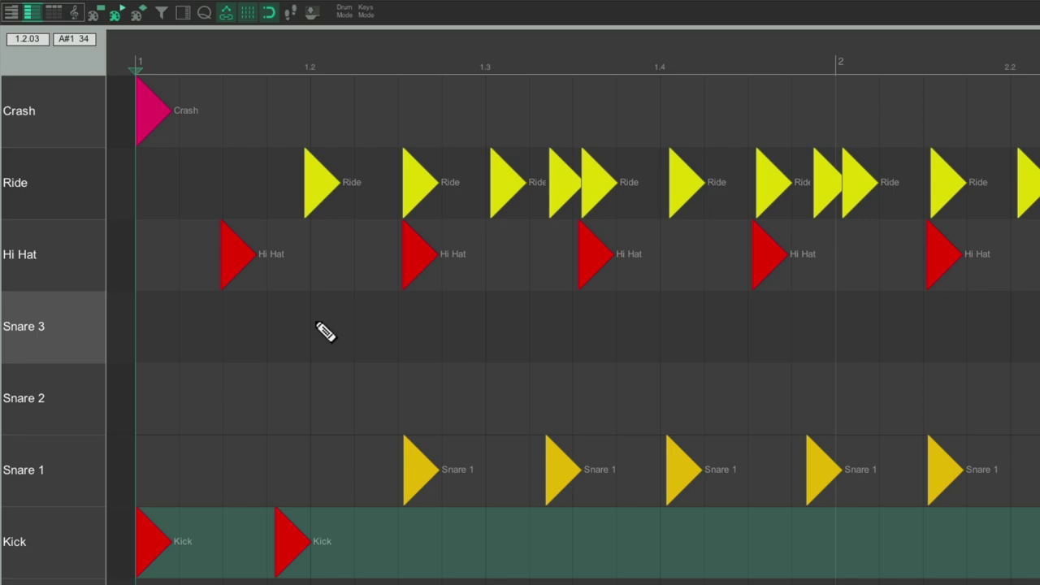
Step: Switch to Keys Mode piano roll, then reopen Drums in Drum Mode with Drum Notes.txt names reloaded
{"action": "left_click", "coordinate": [365, 12]}
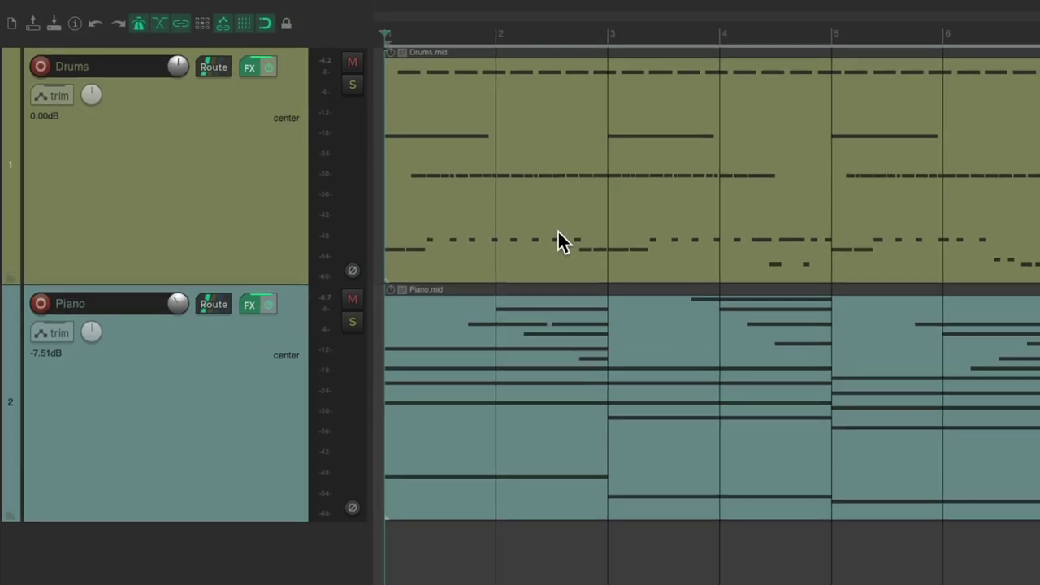
{"action": "double_click", "coordinate": [569, 343]}
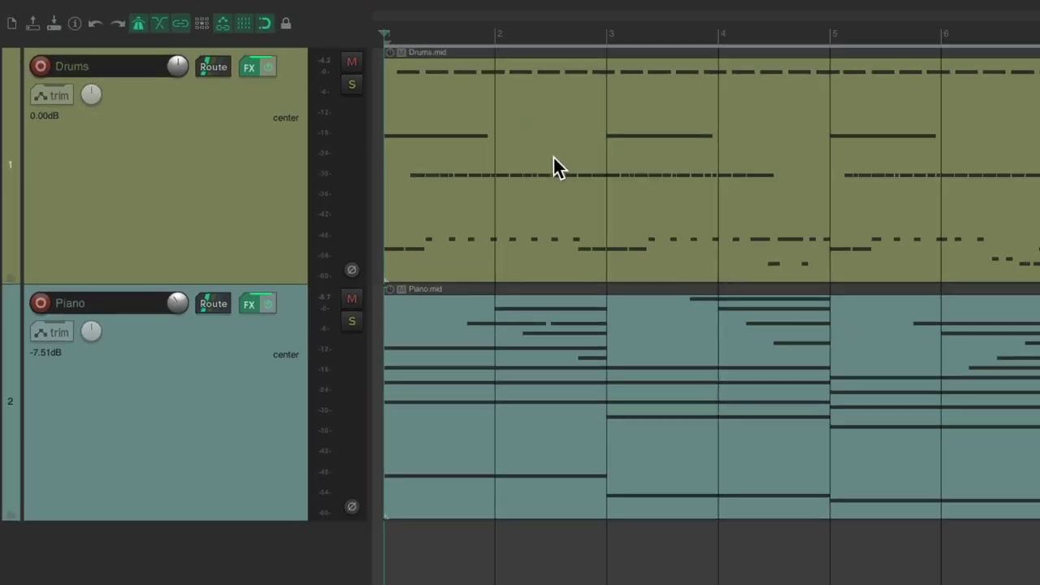
{"action": "double_click", "coordinate": [541, 114]}
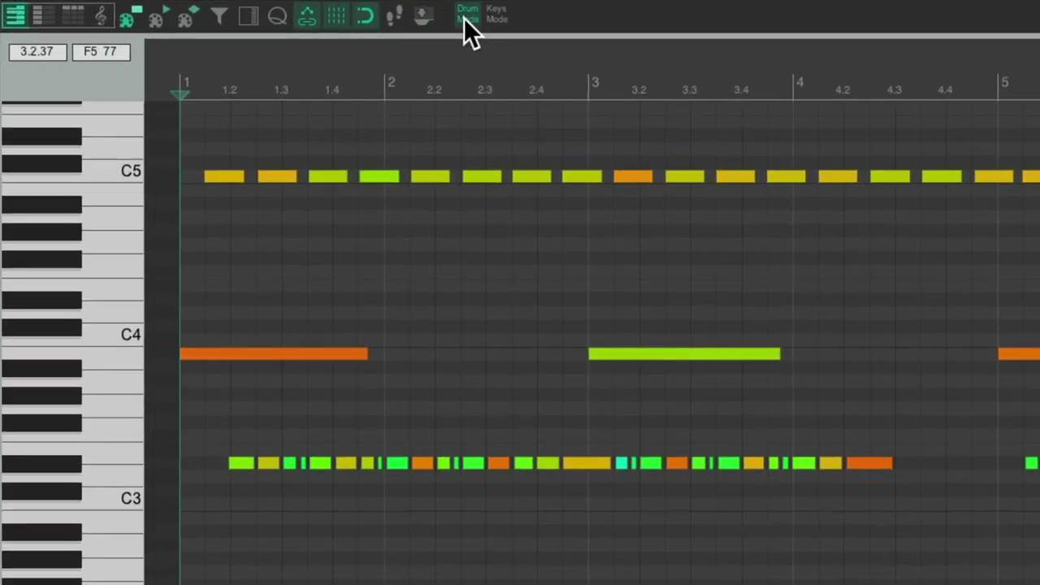
{"action": "left_click", "coordinate": [467, 15]}
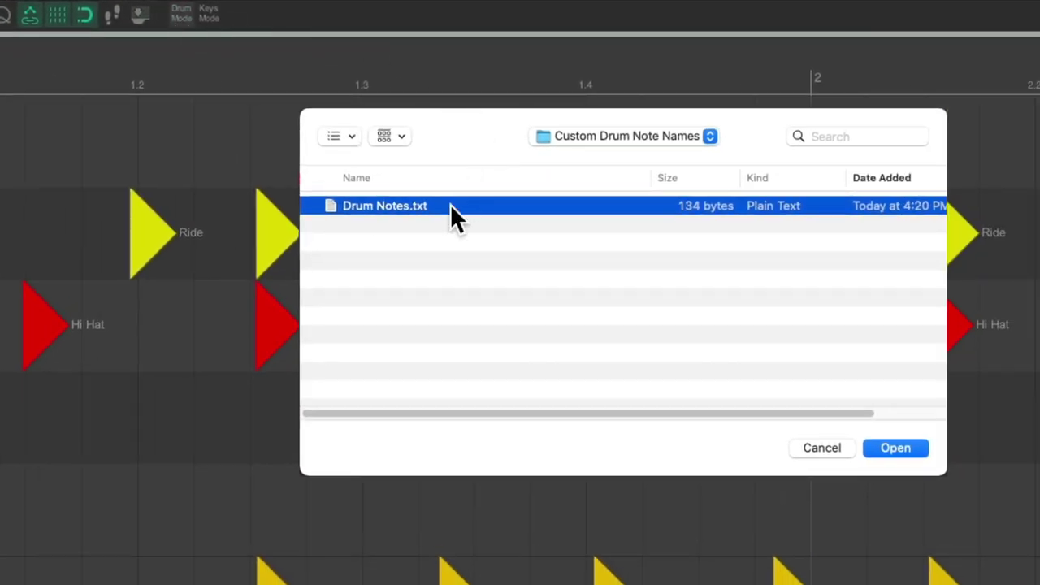
{"action": "double_click", "coordinate": [450, 204]}
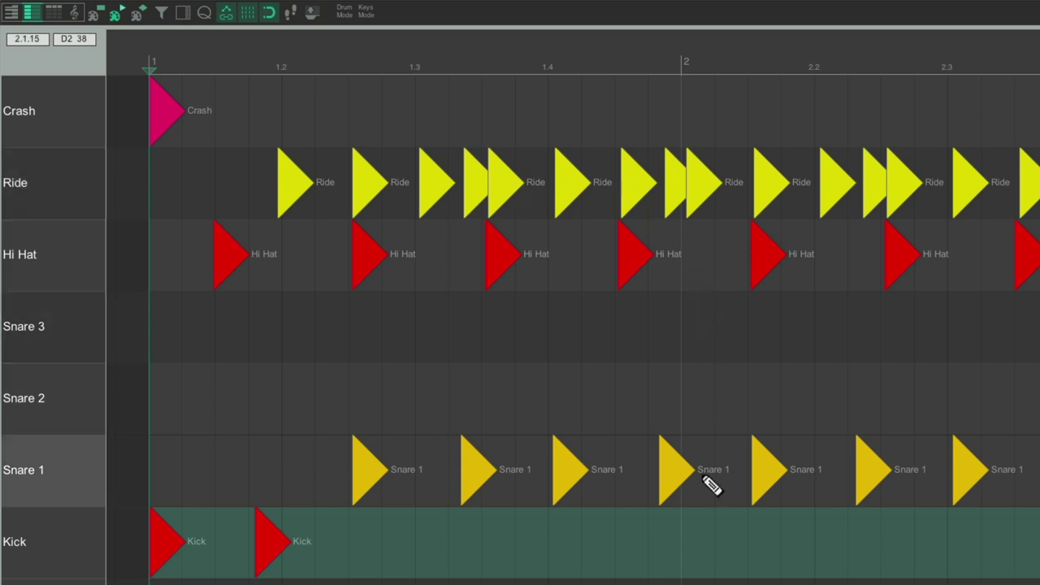
{"action": "left_click", "coordinate": [557, 123]}
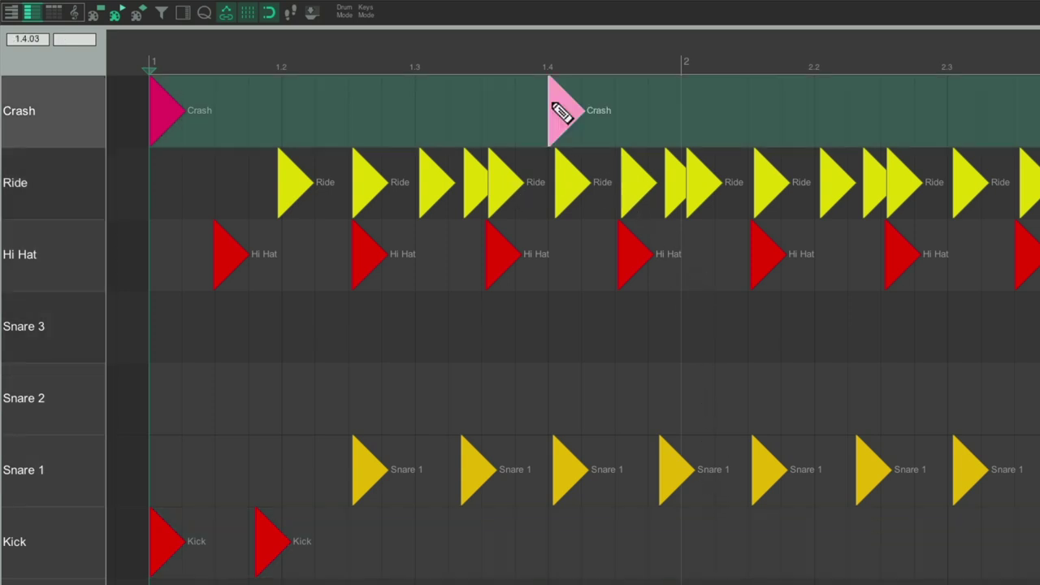
{"action": "left_click", "coordinate": [687, 122]}
{"action": "left_click", "coordinate": [813, 130]}
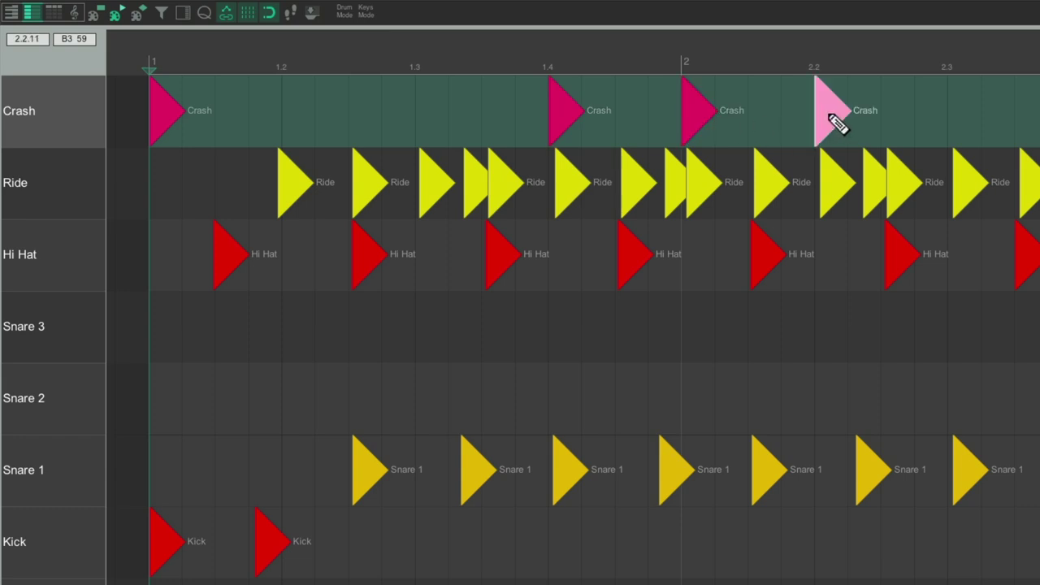
{"action": "double_click", "coordinate": [831, 114]}
{"action": "double_click", "coordinate": [699, 106]}
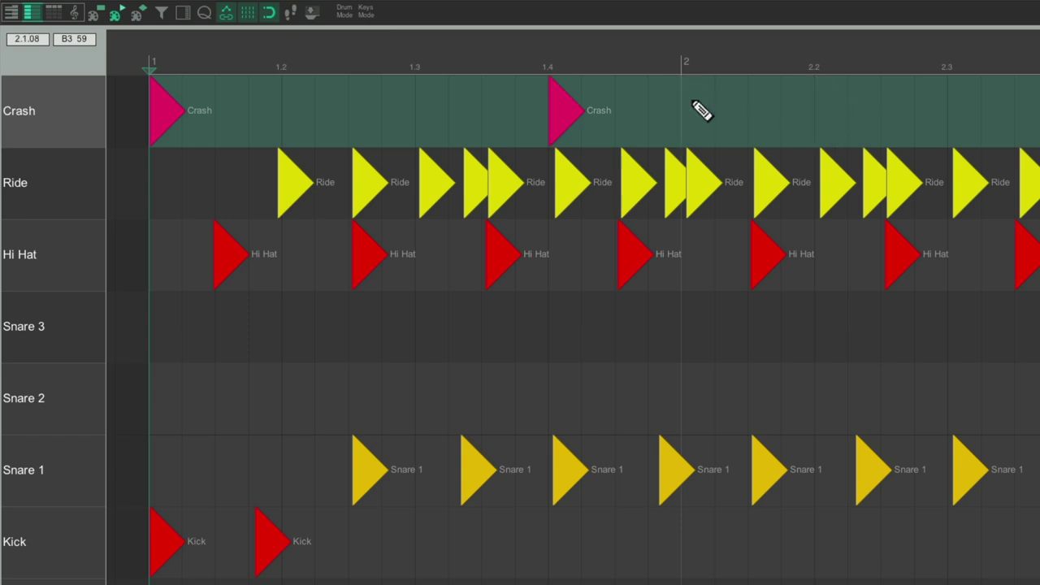
{"action": "double_click", "coordinate": [565, 109]}
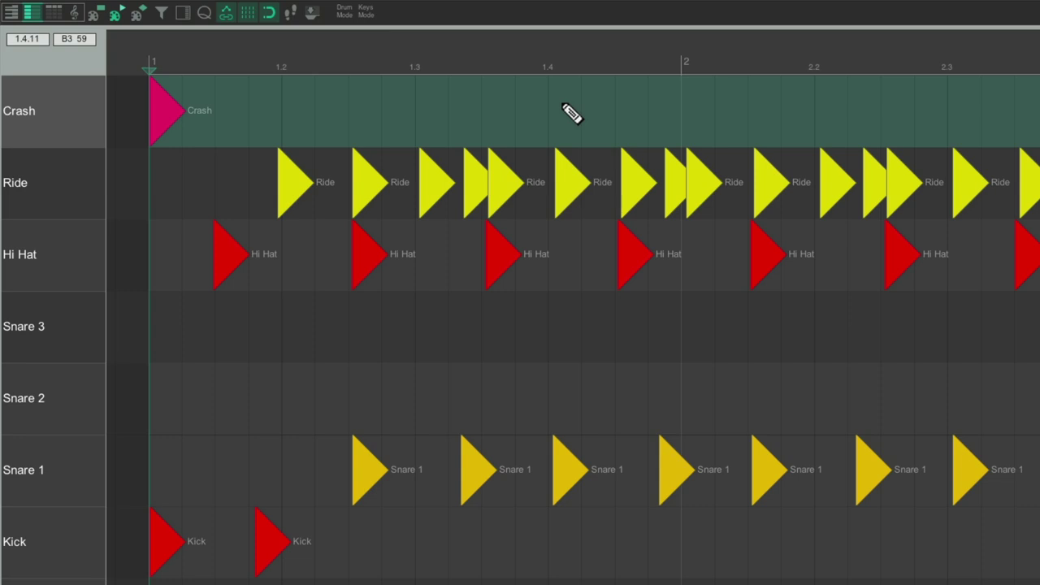